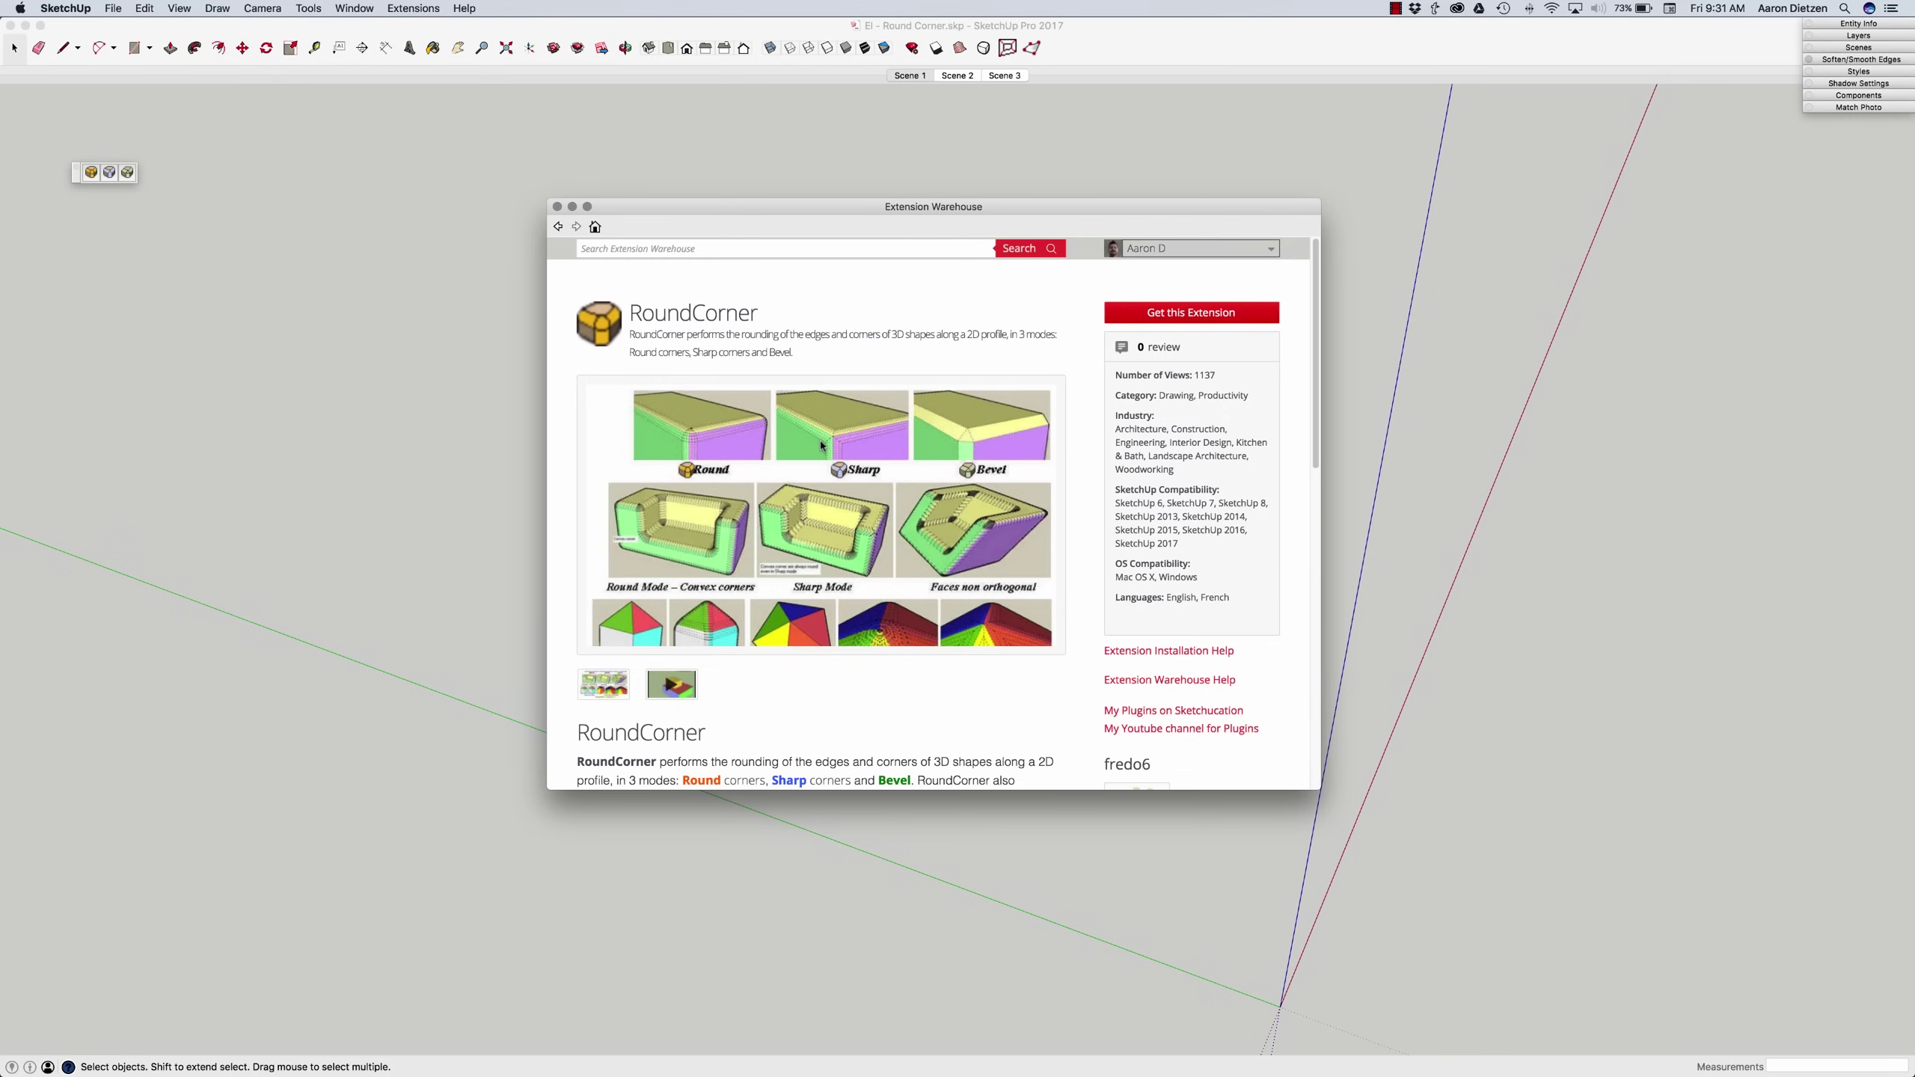
- Browse the RoundCorner page in Extension Warehouse, then close it to return to the red die
{"action": "scroll", "coordinate": [822, 446], "scroll_direction": "down", "scroll_amount": 3}
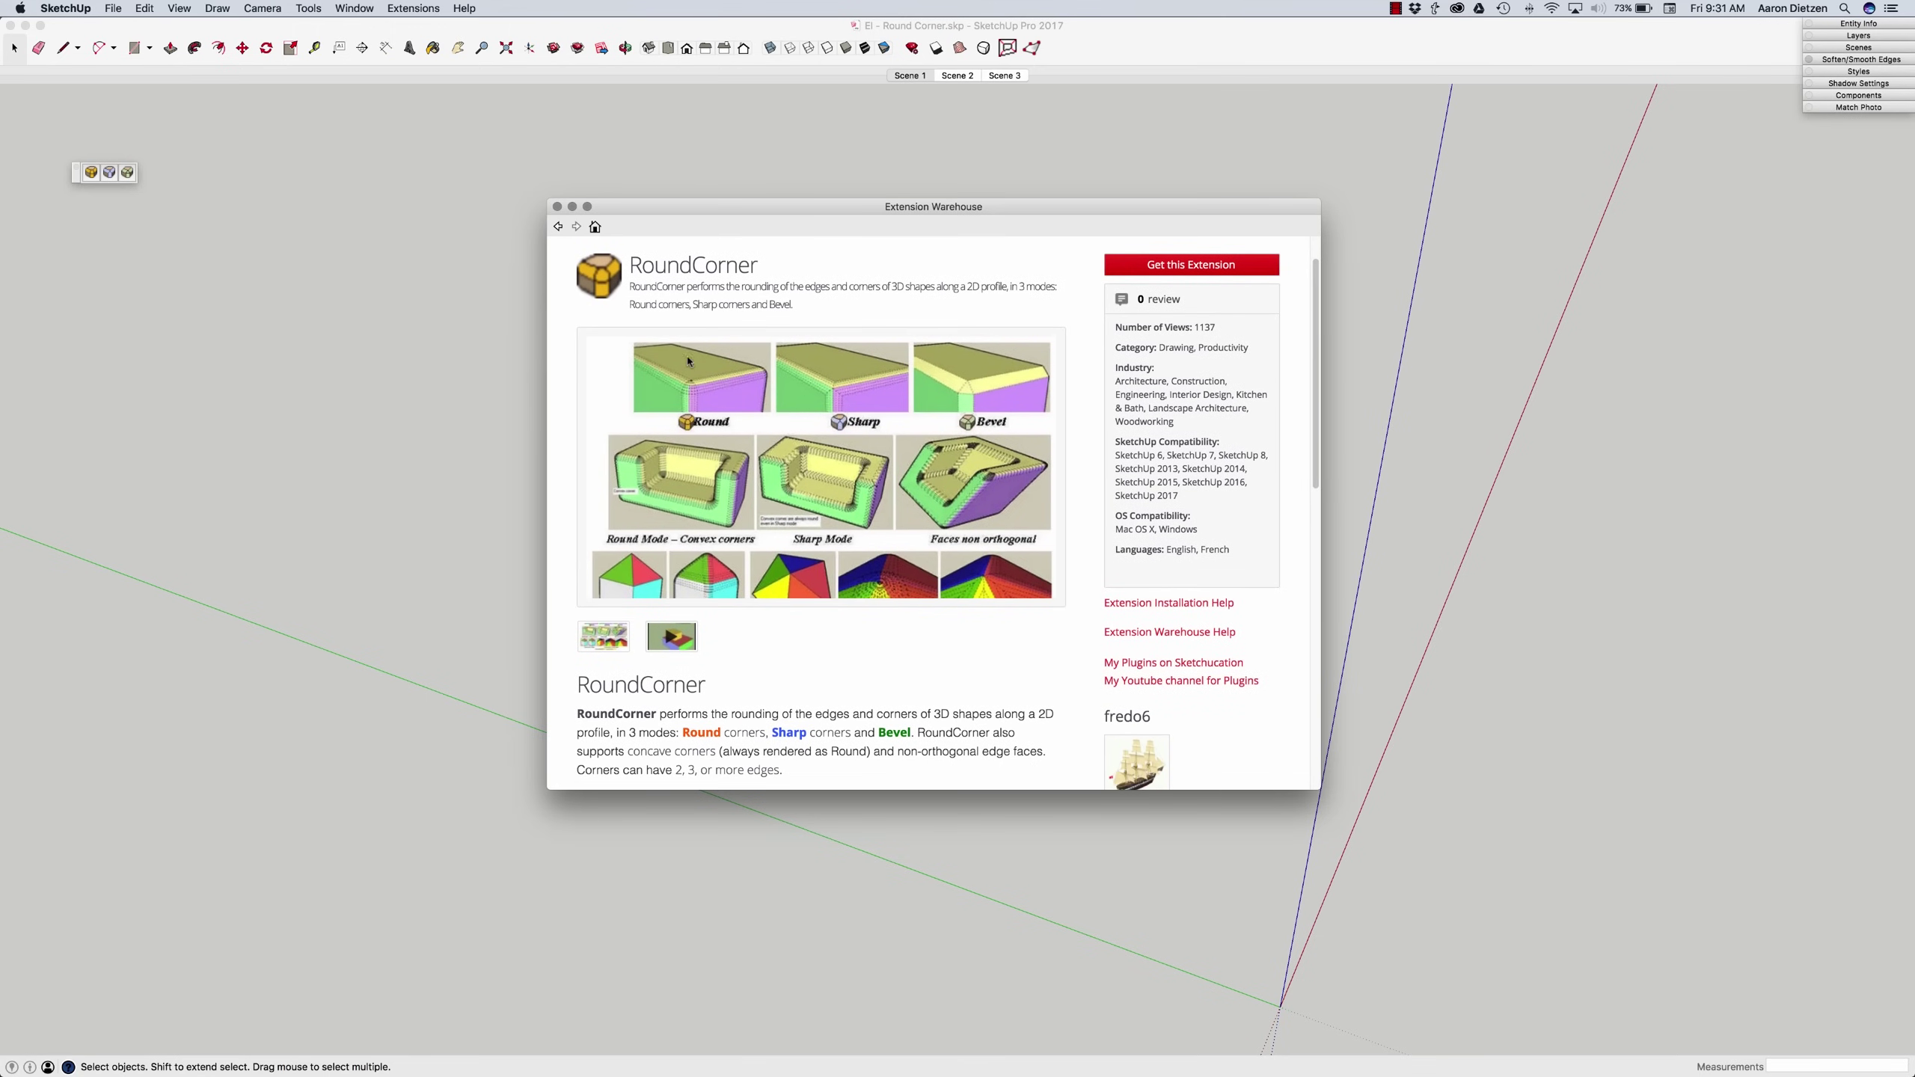
{"action": "scroll", "coordinate": [688, 361], "scroll_direction": "down", "scroll_amount": 5}
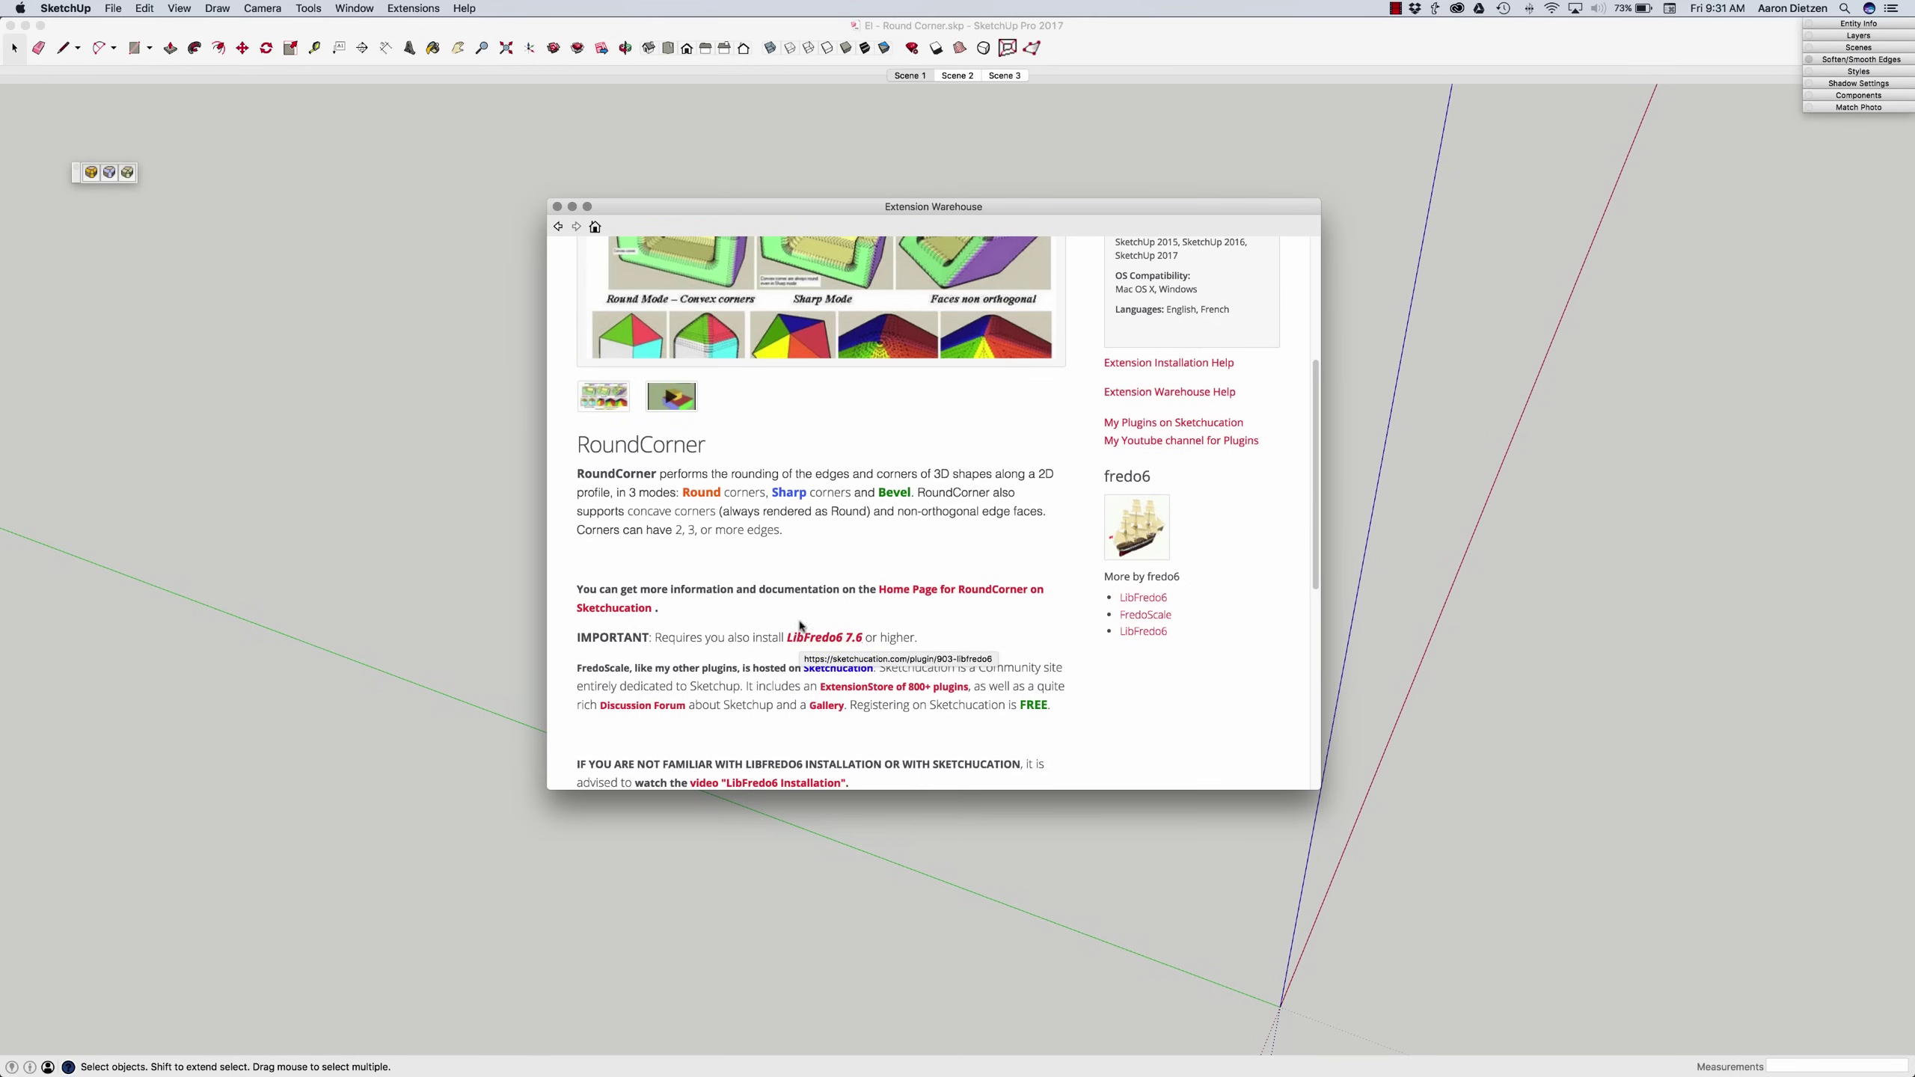
{"action": "scroll", "coordinate": [797, 590], "scroll_direction": "up", "scroll_amount": 2}
{"action": "scroll", "coordinate": [796, 589], "scroll_direction": "up", "scroll_amount": 6}
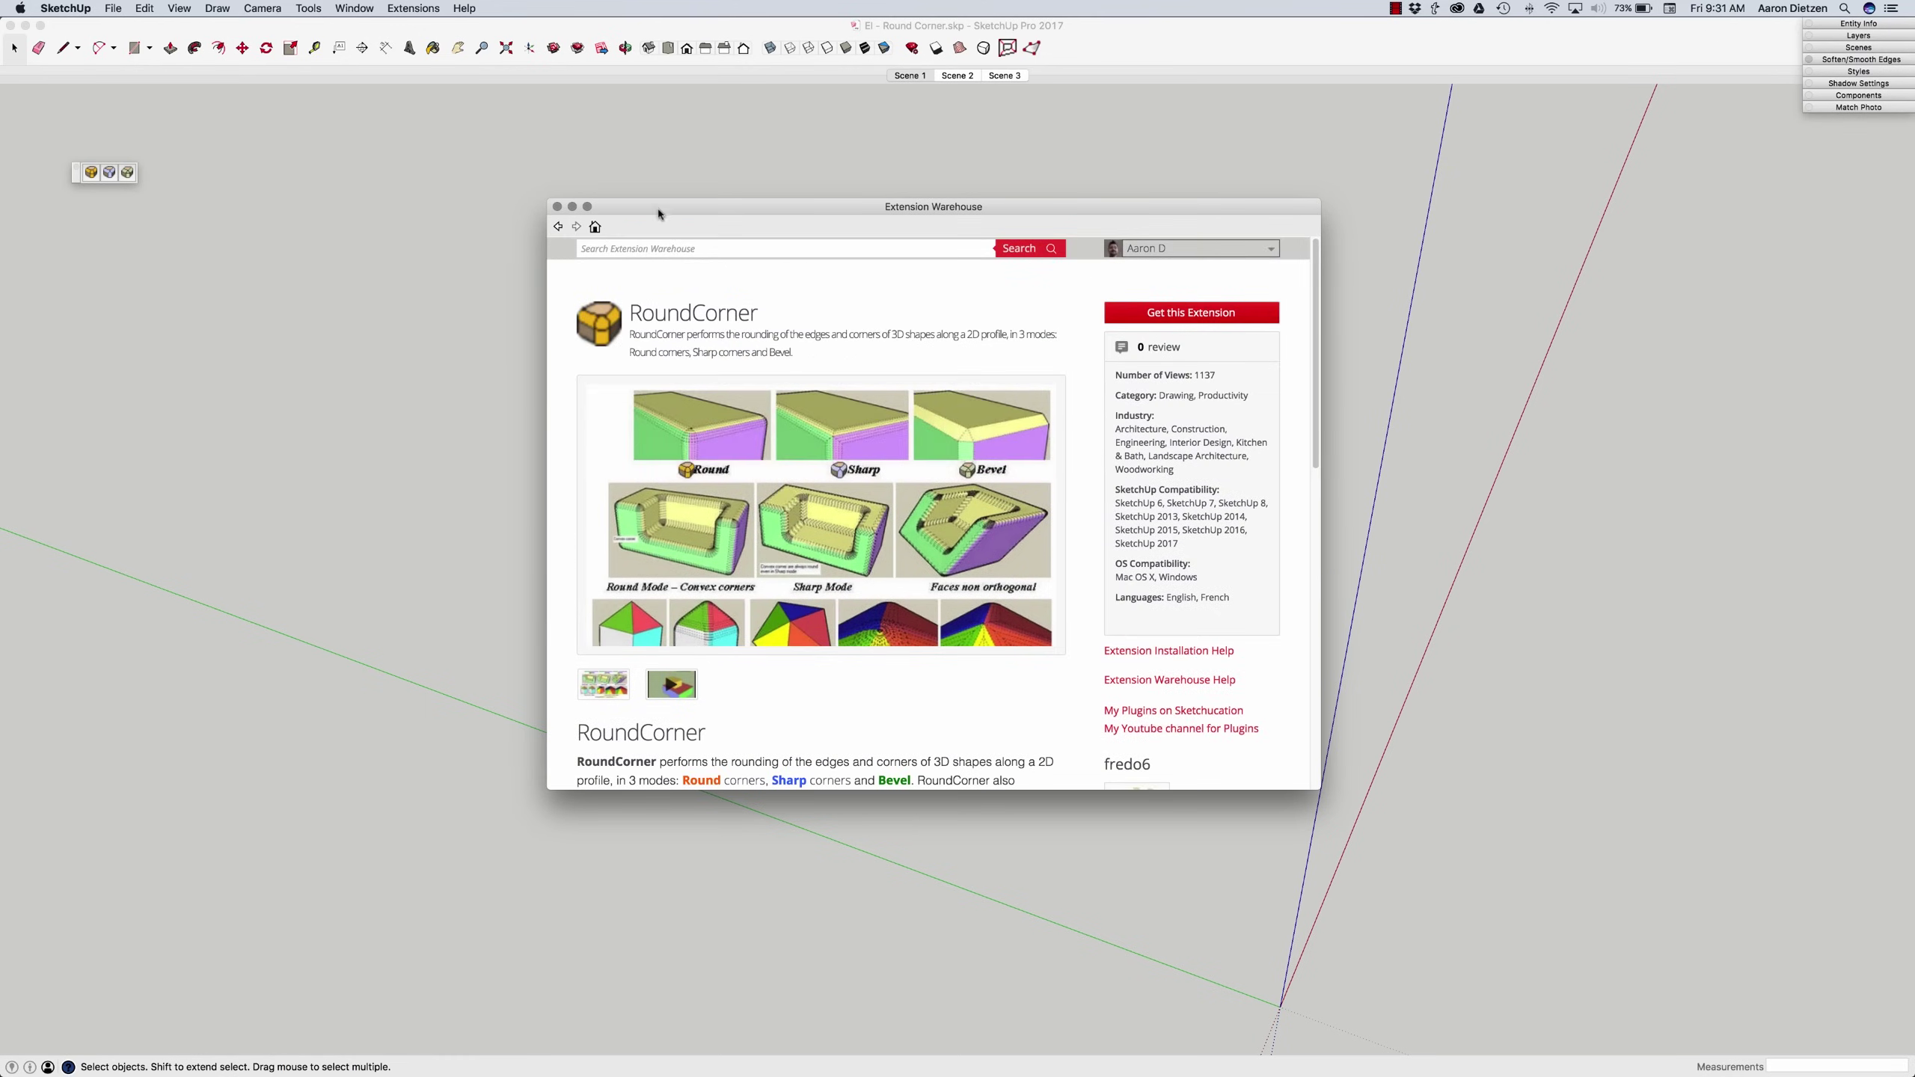
{"action": "left_click", "coordinate": [558, 206]}
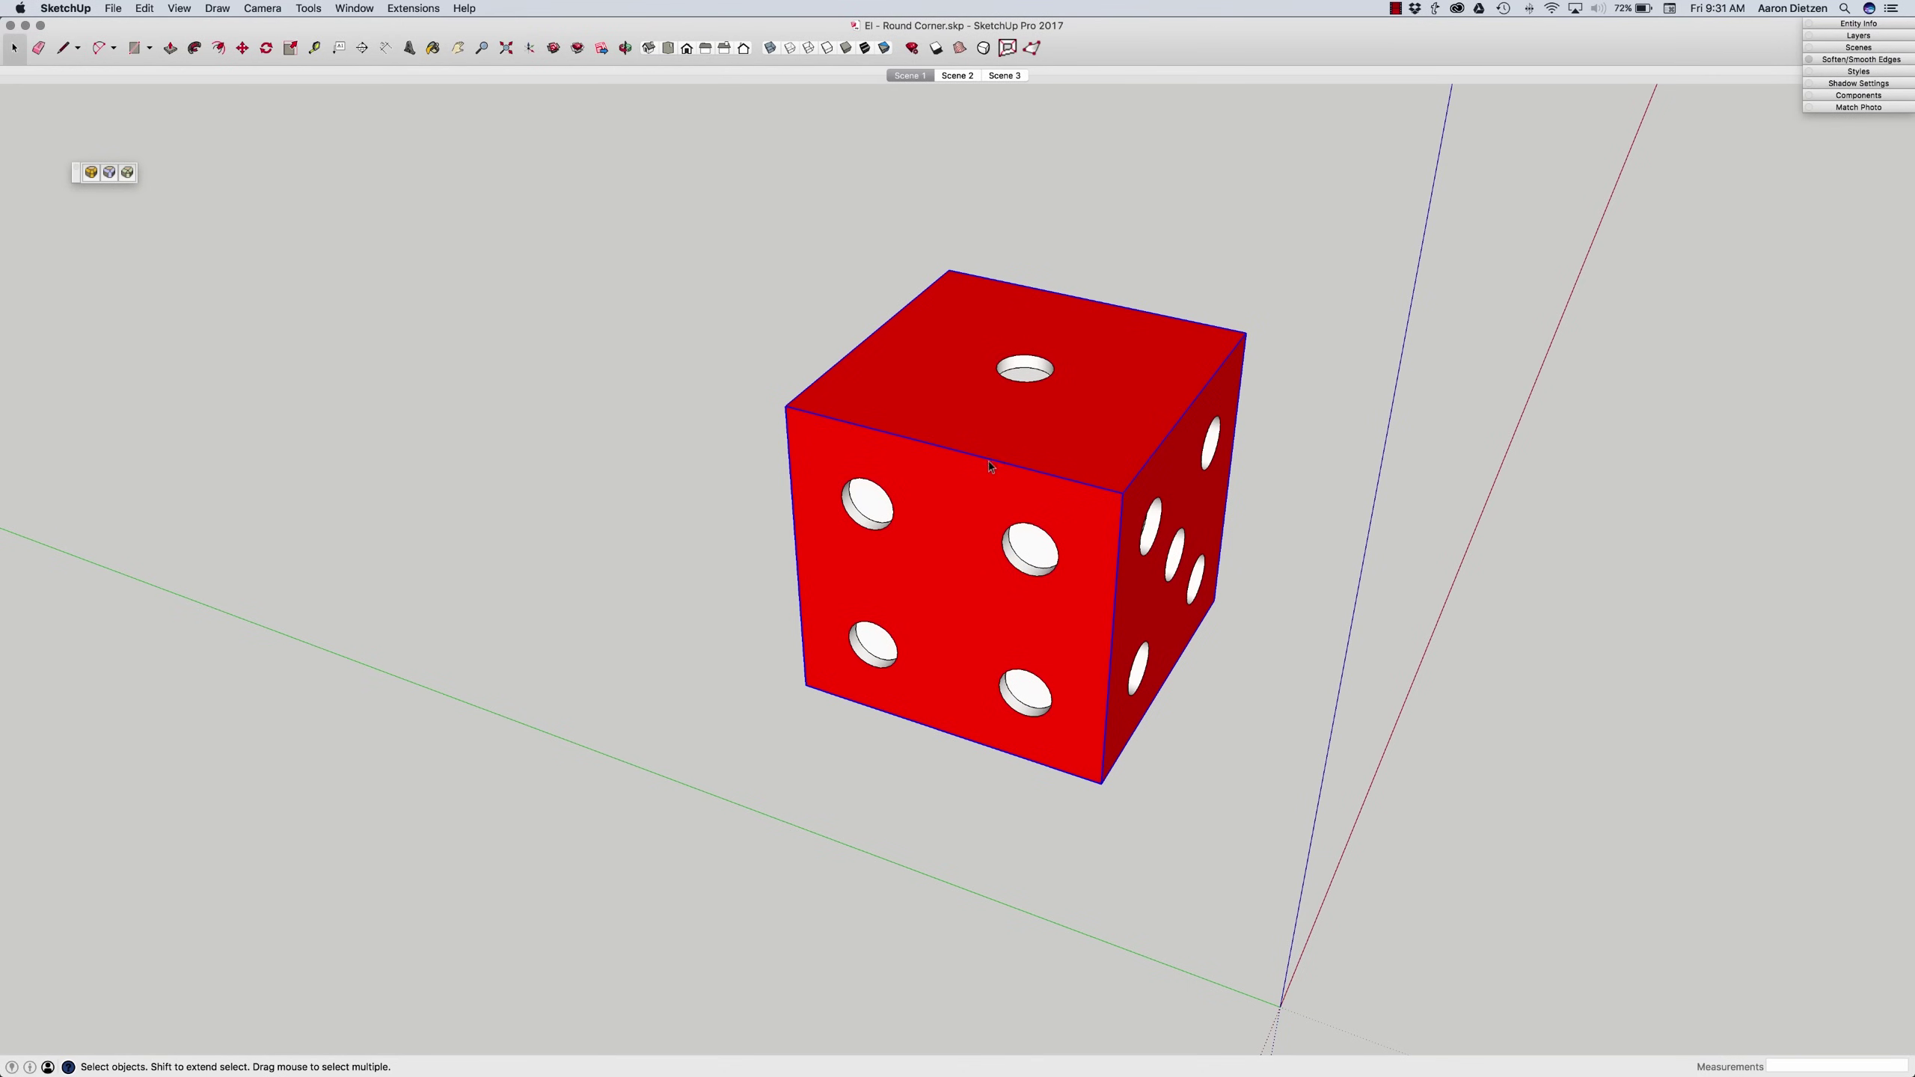
- Start RoundCorner's Round Corner tool on the die with a 1 1/2" offset
{"action": "left_click", "coordinate": [91, 173]}
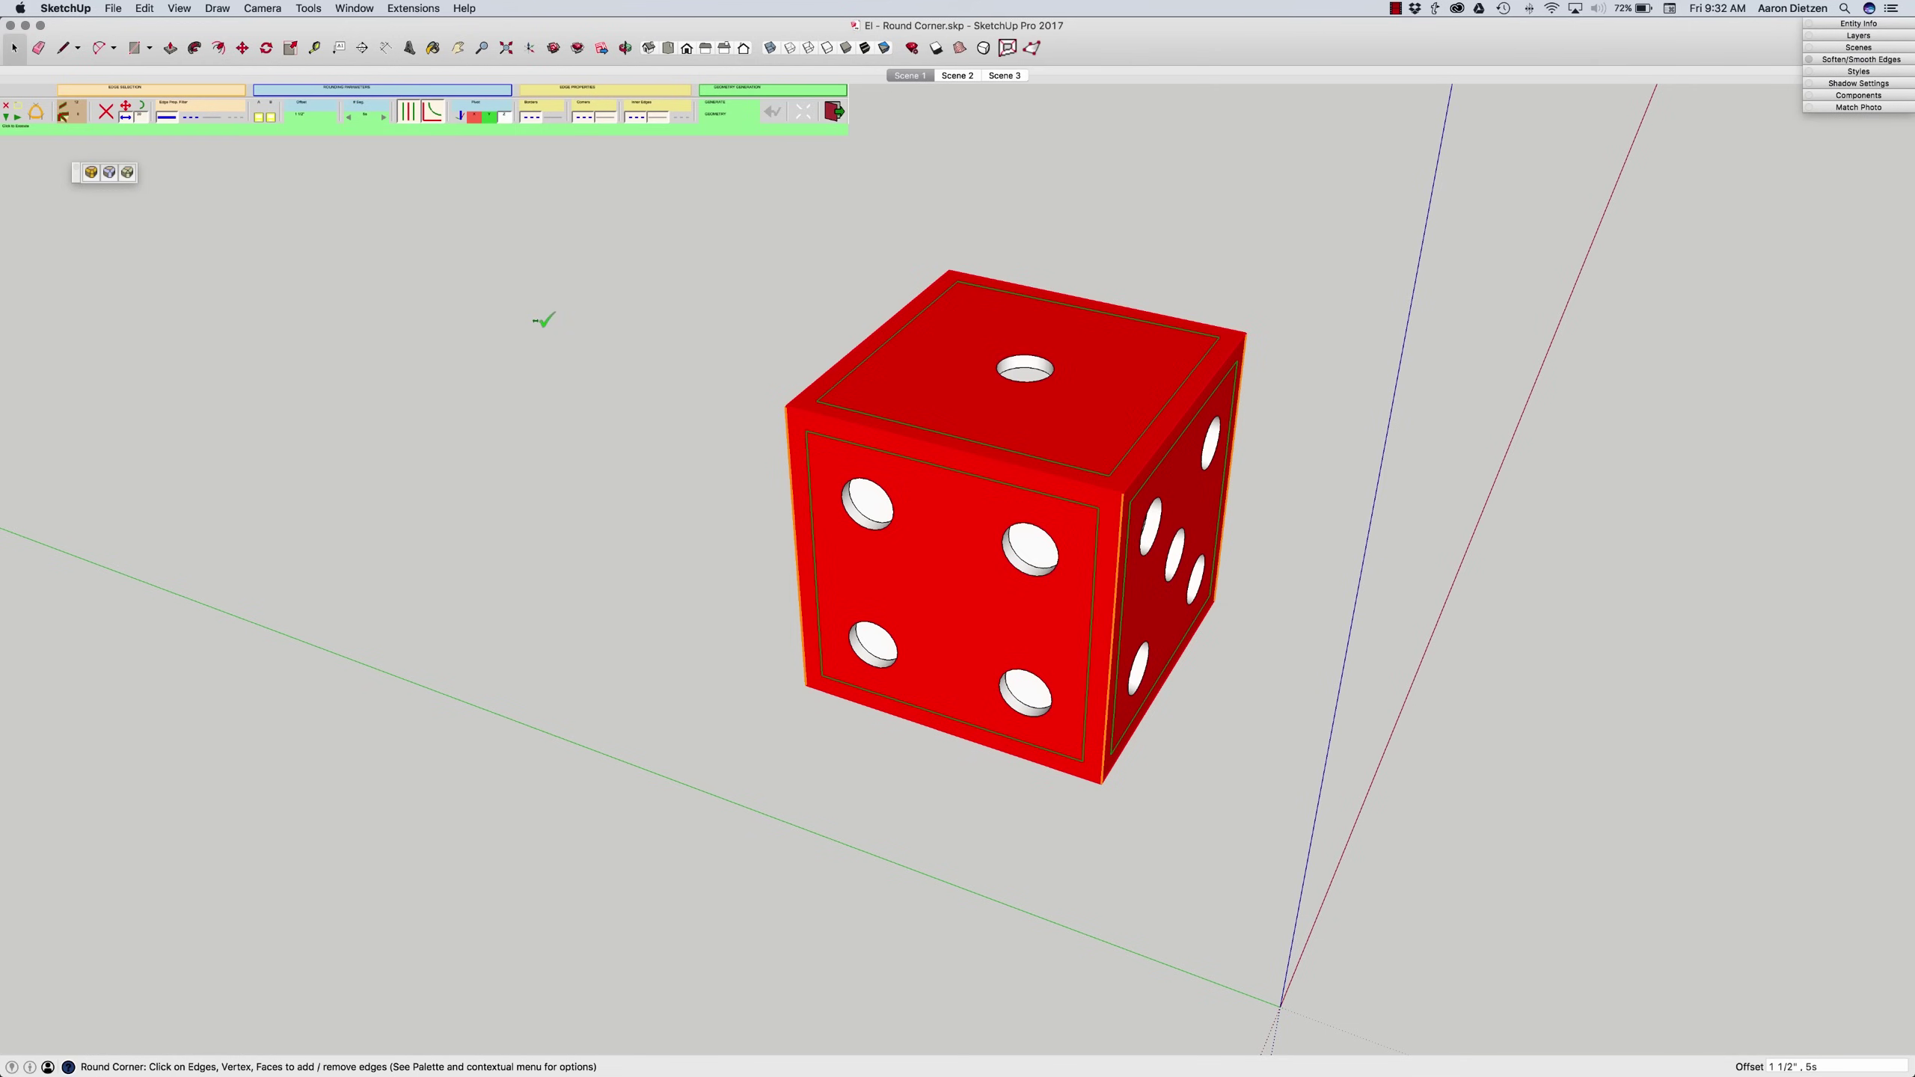
- Generate the first rounded edges on the die and orbit around to check them
{"action": "left_click", "coordinate": [534, 283]}
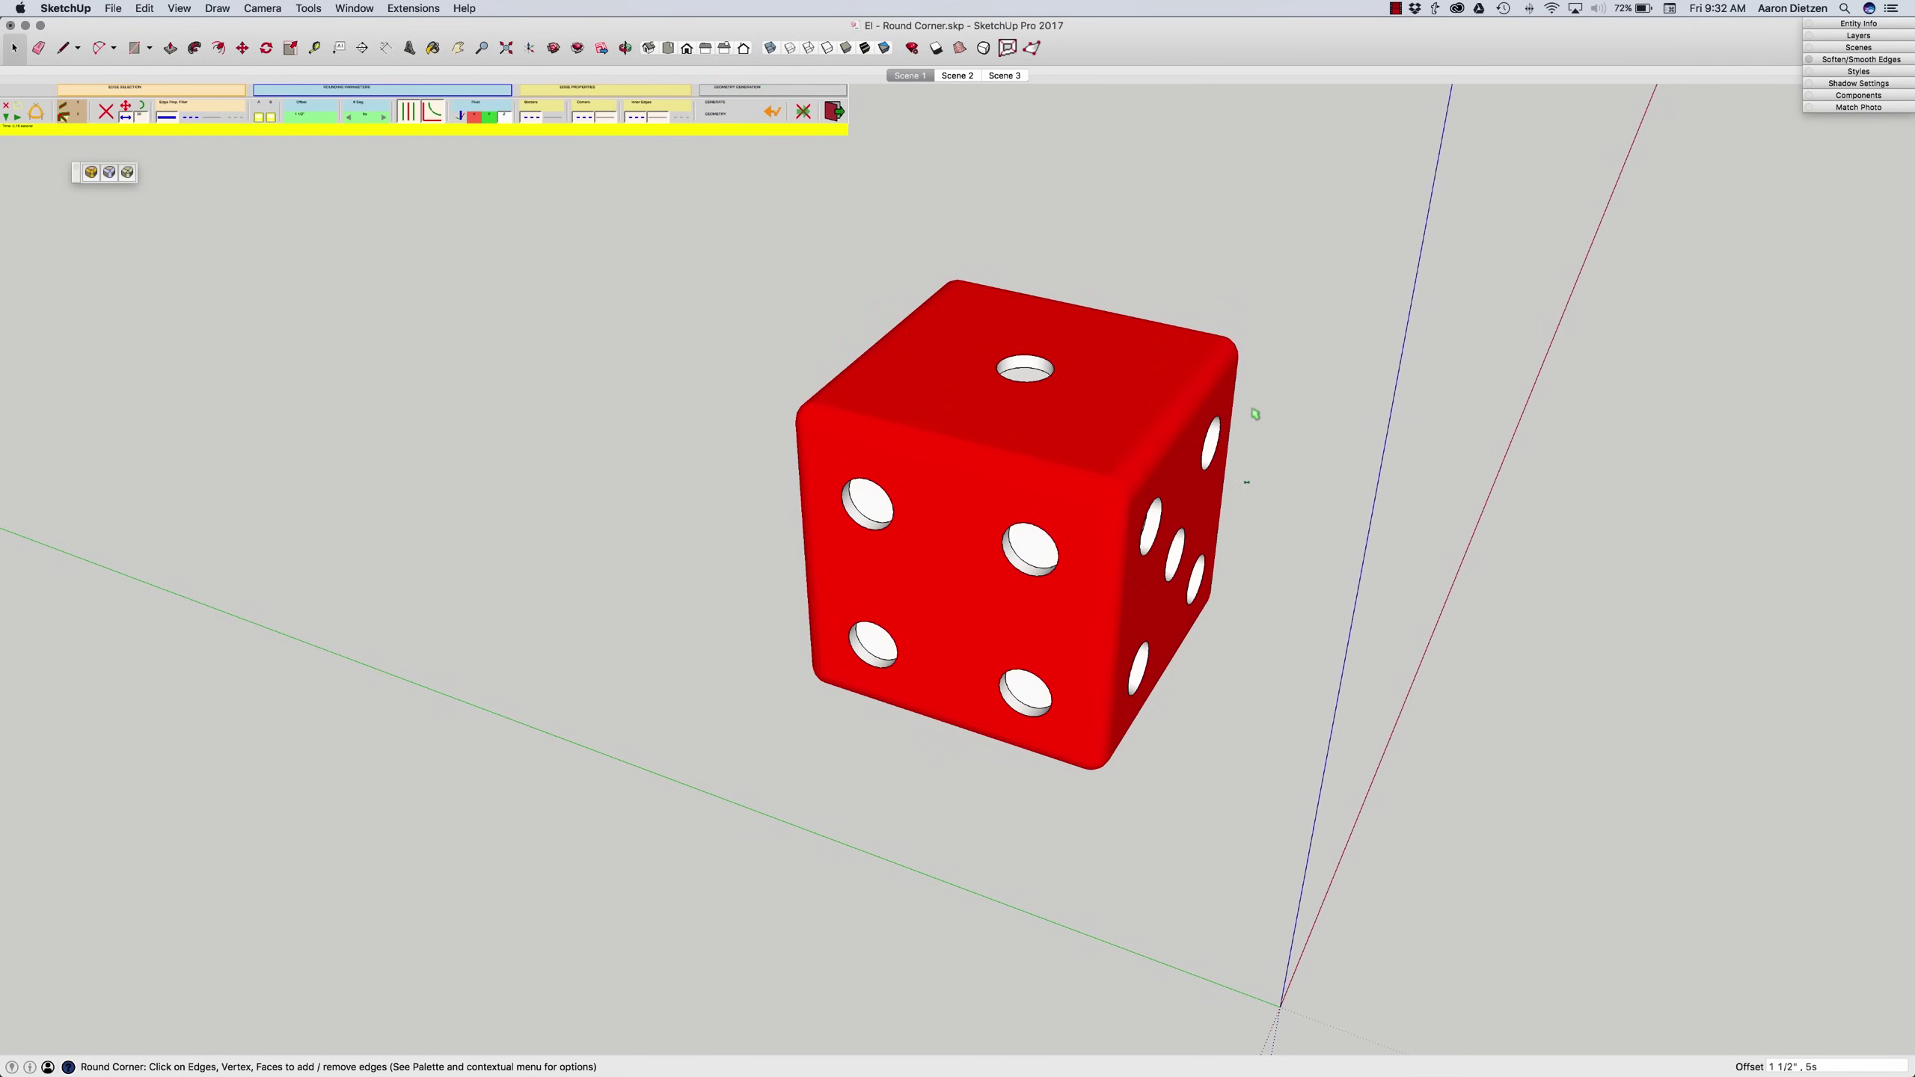
{"action": "key", "text": "o"}
{"action": "left_click_drag", "start_coordinate": [1296, 415], "coordinate": [1116, 515]}
{"action": "key", "text": "Escape"}
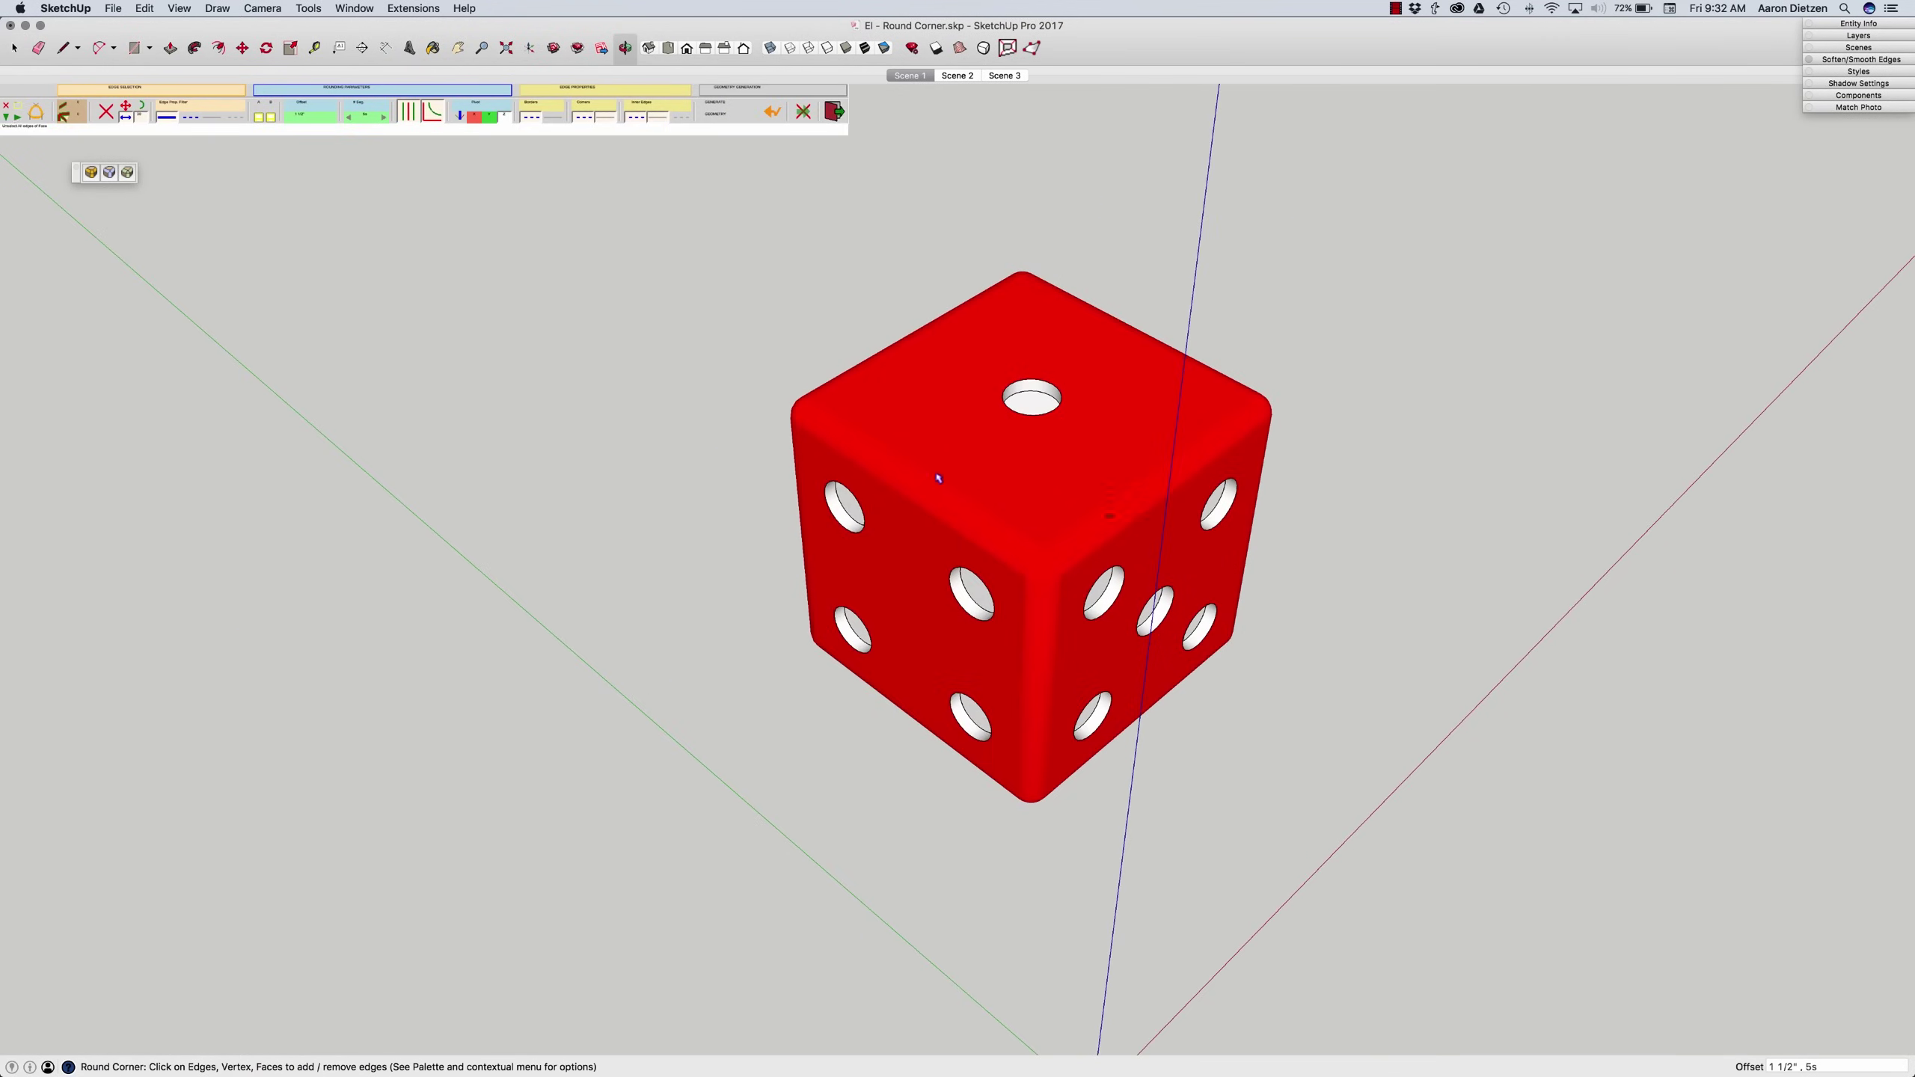
- Round the die's remaining edges and top corner with Round Corner, then inspect the result
{"action": "left_click", "coordinate": [834, 419]}
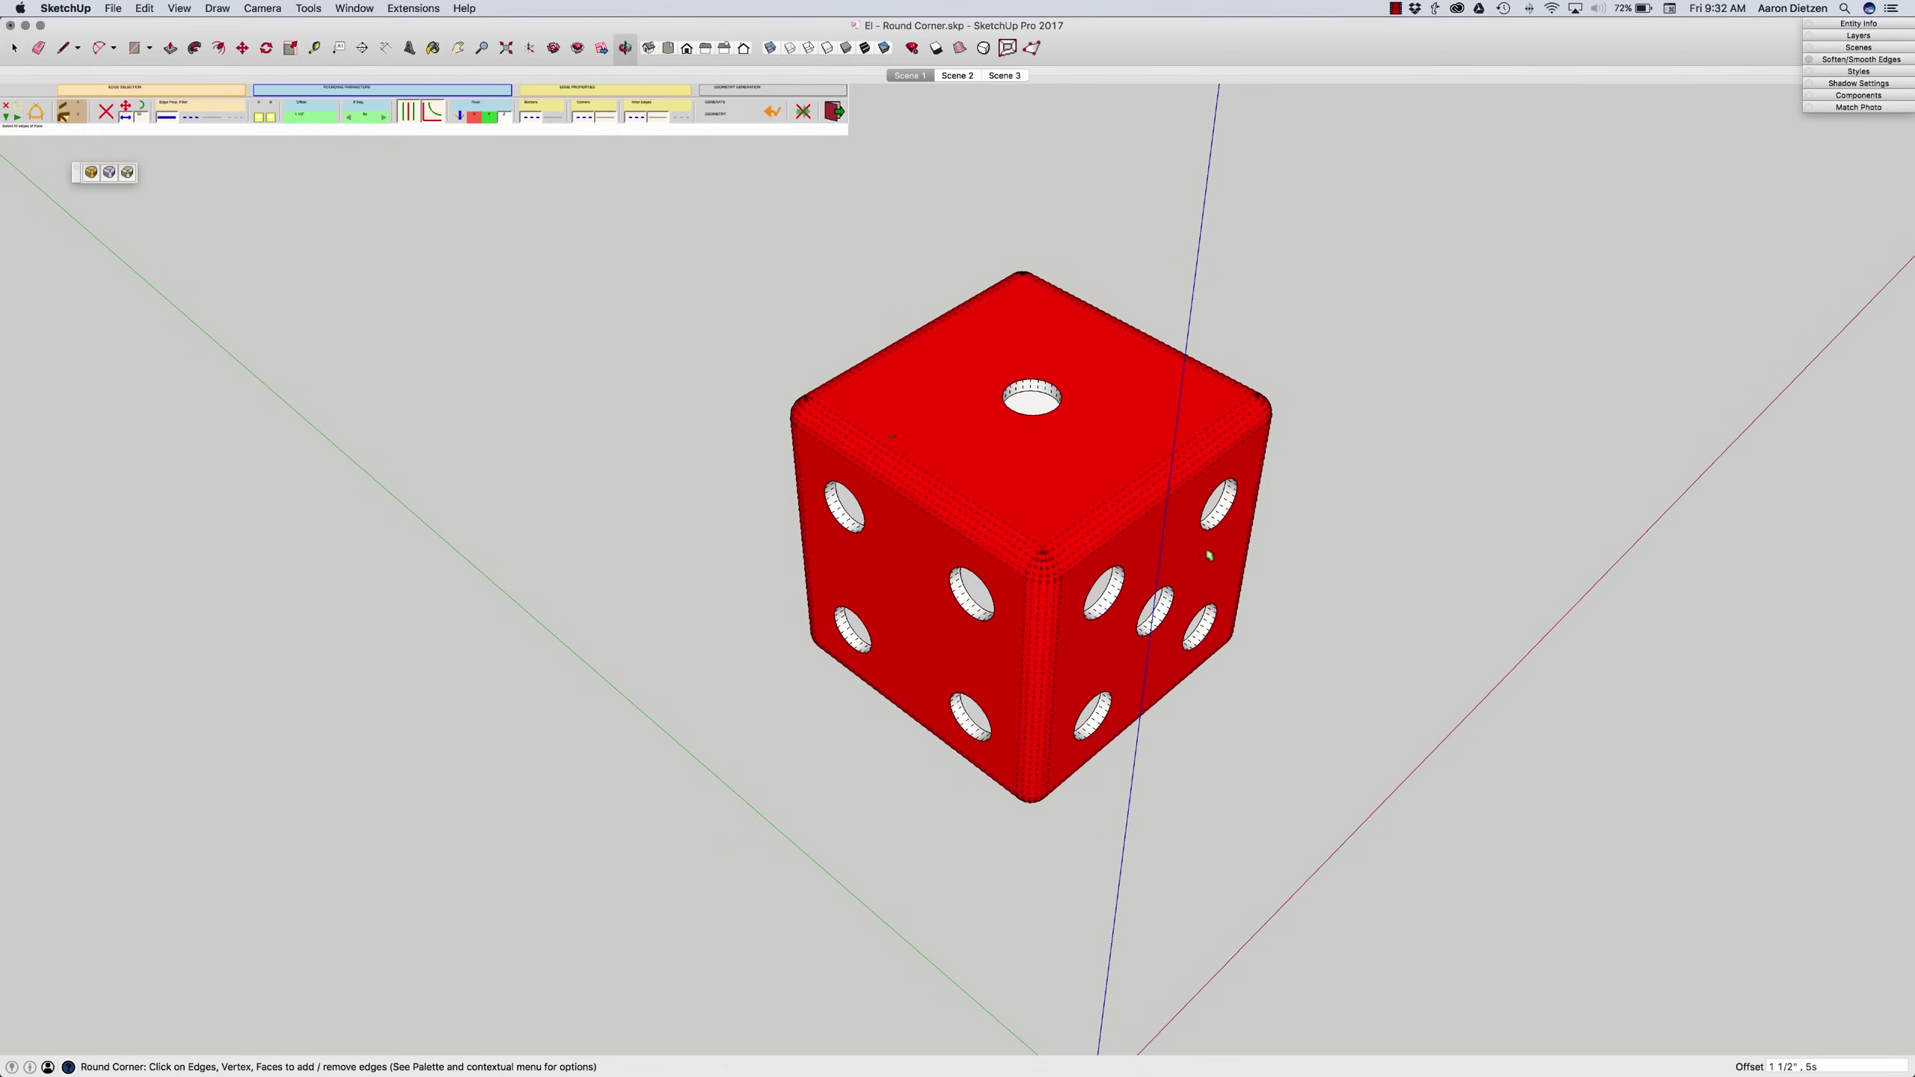
{"action": "middle_click_drag", "start_coordinate": [1323, 635], "coordinate": [1312, 468]}
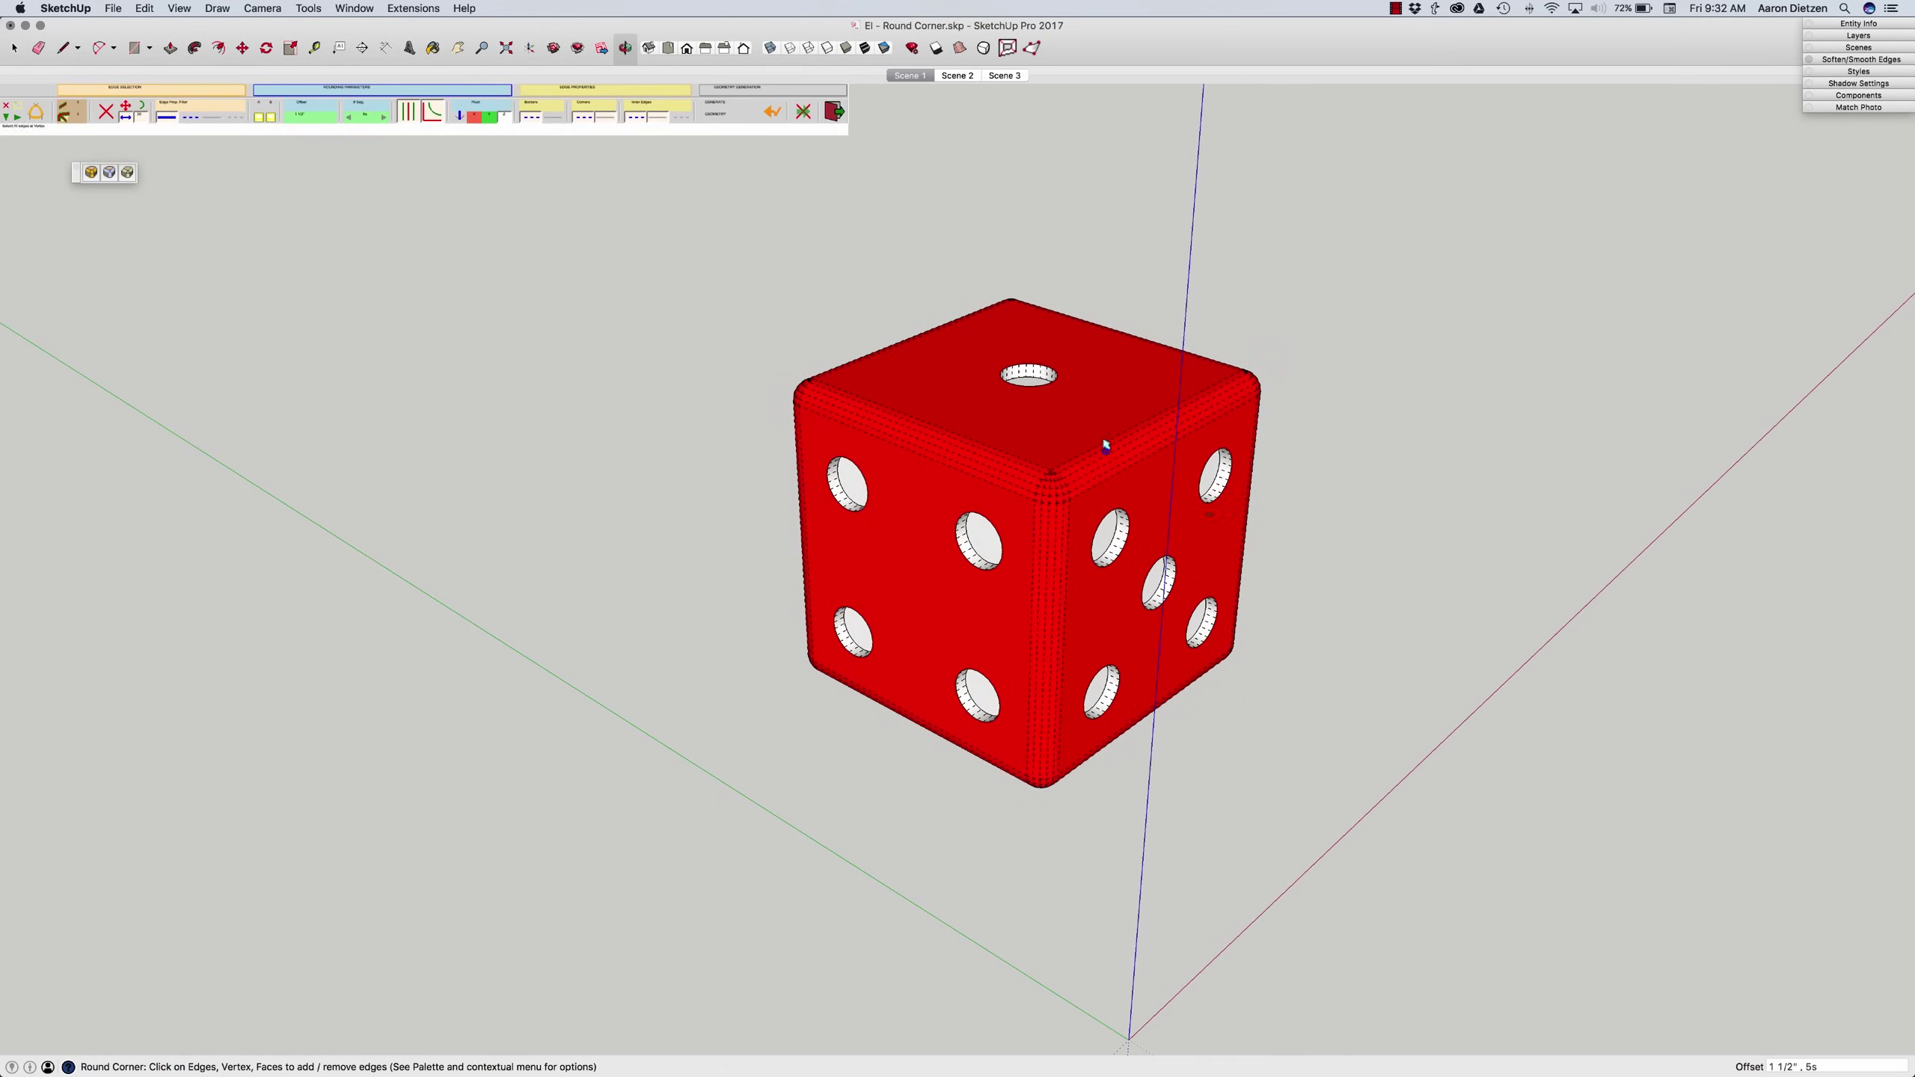
{"action": "scroll", "coordinate": [1053, 488], "scroll_direction": "up", "scroll_amount": 2}
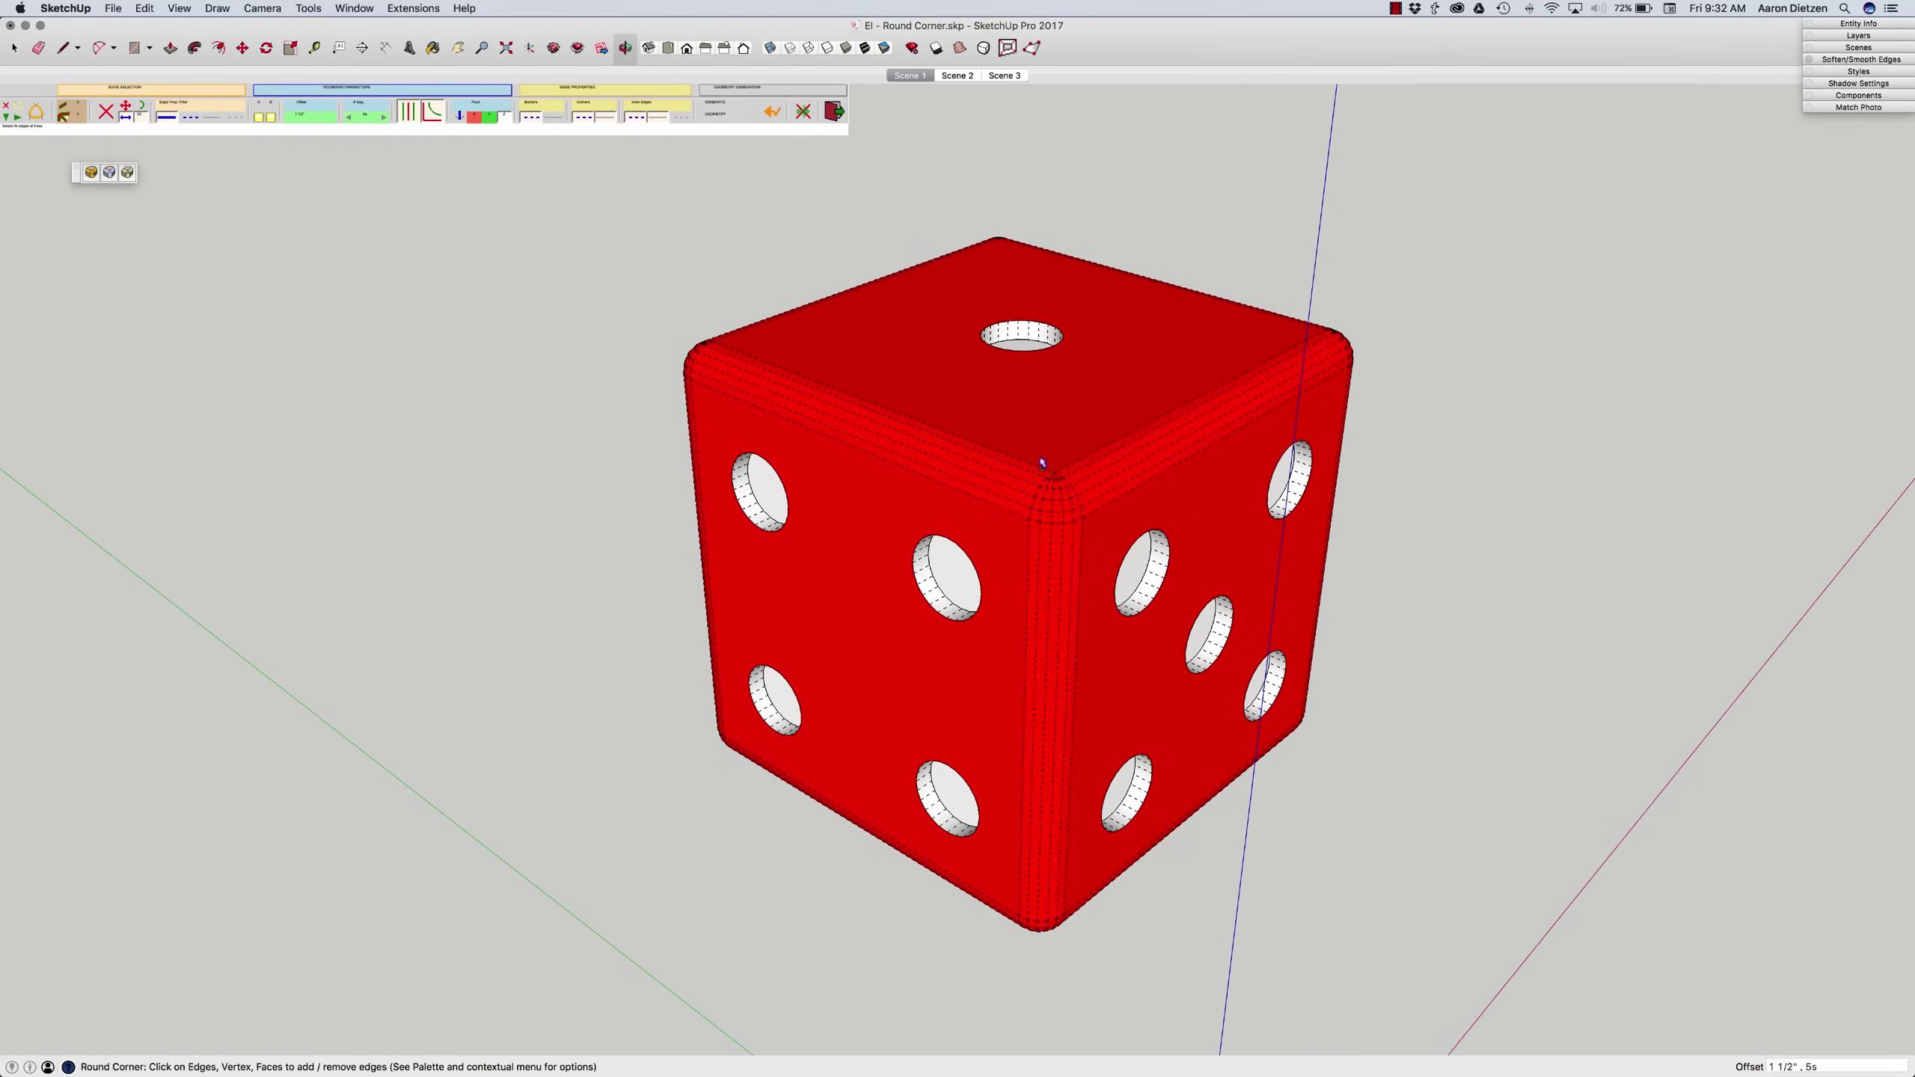
{"action": "left_click", "coordinate": [1041, 469]}
{"action": "key", "text": "Return"}
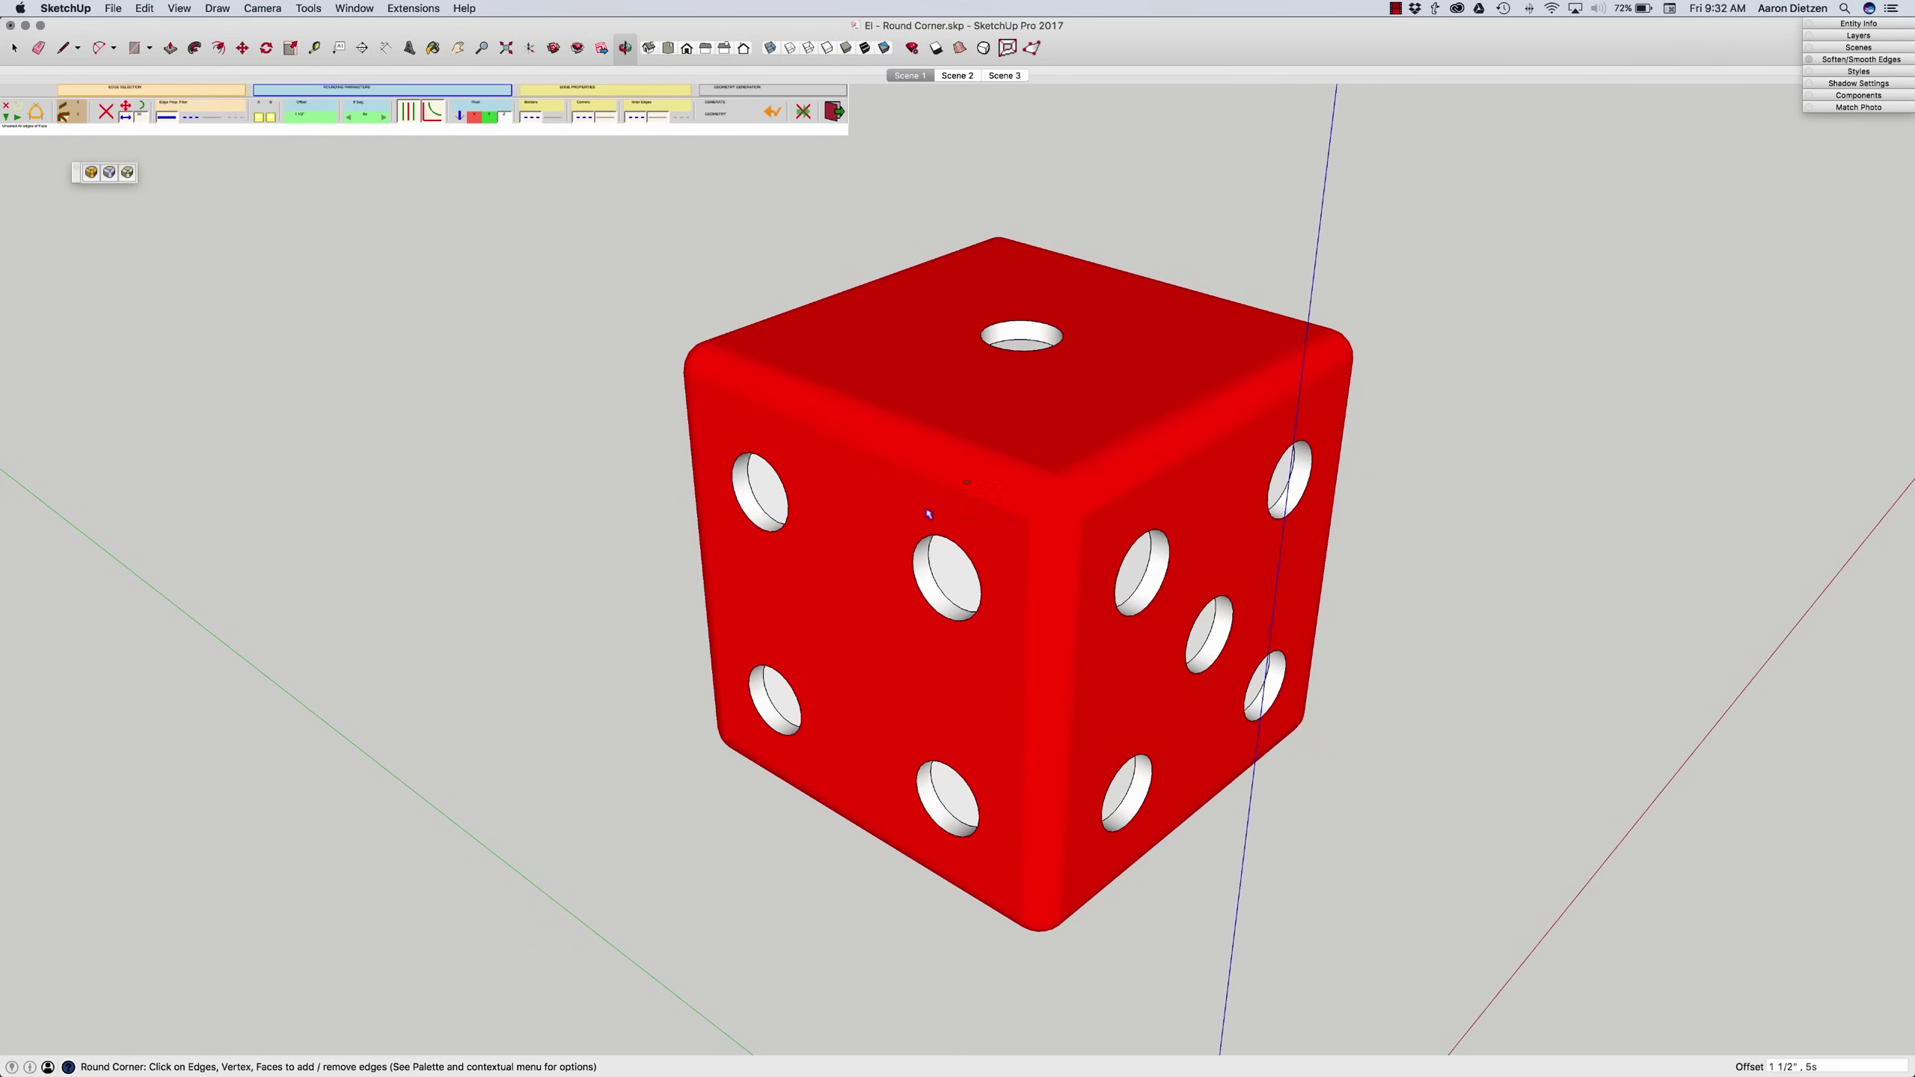
{"action": "middle_click_drag", "start_coordinate": [543, 632], "coordinate": [588, 634]}
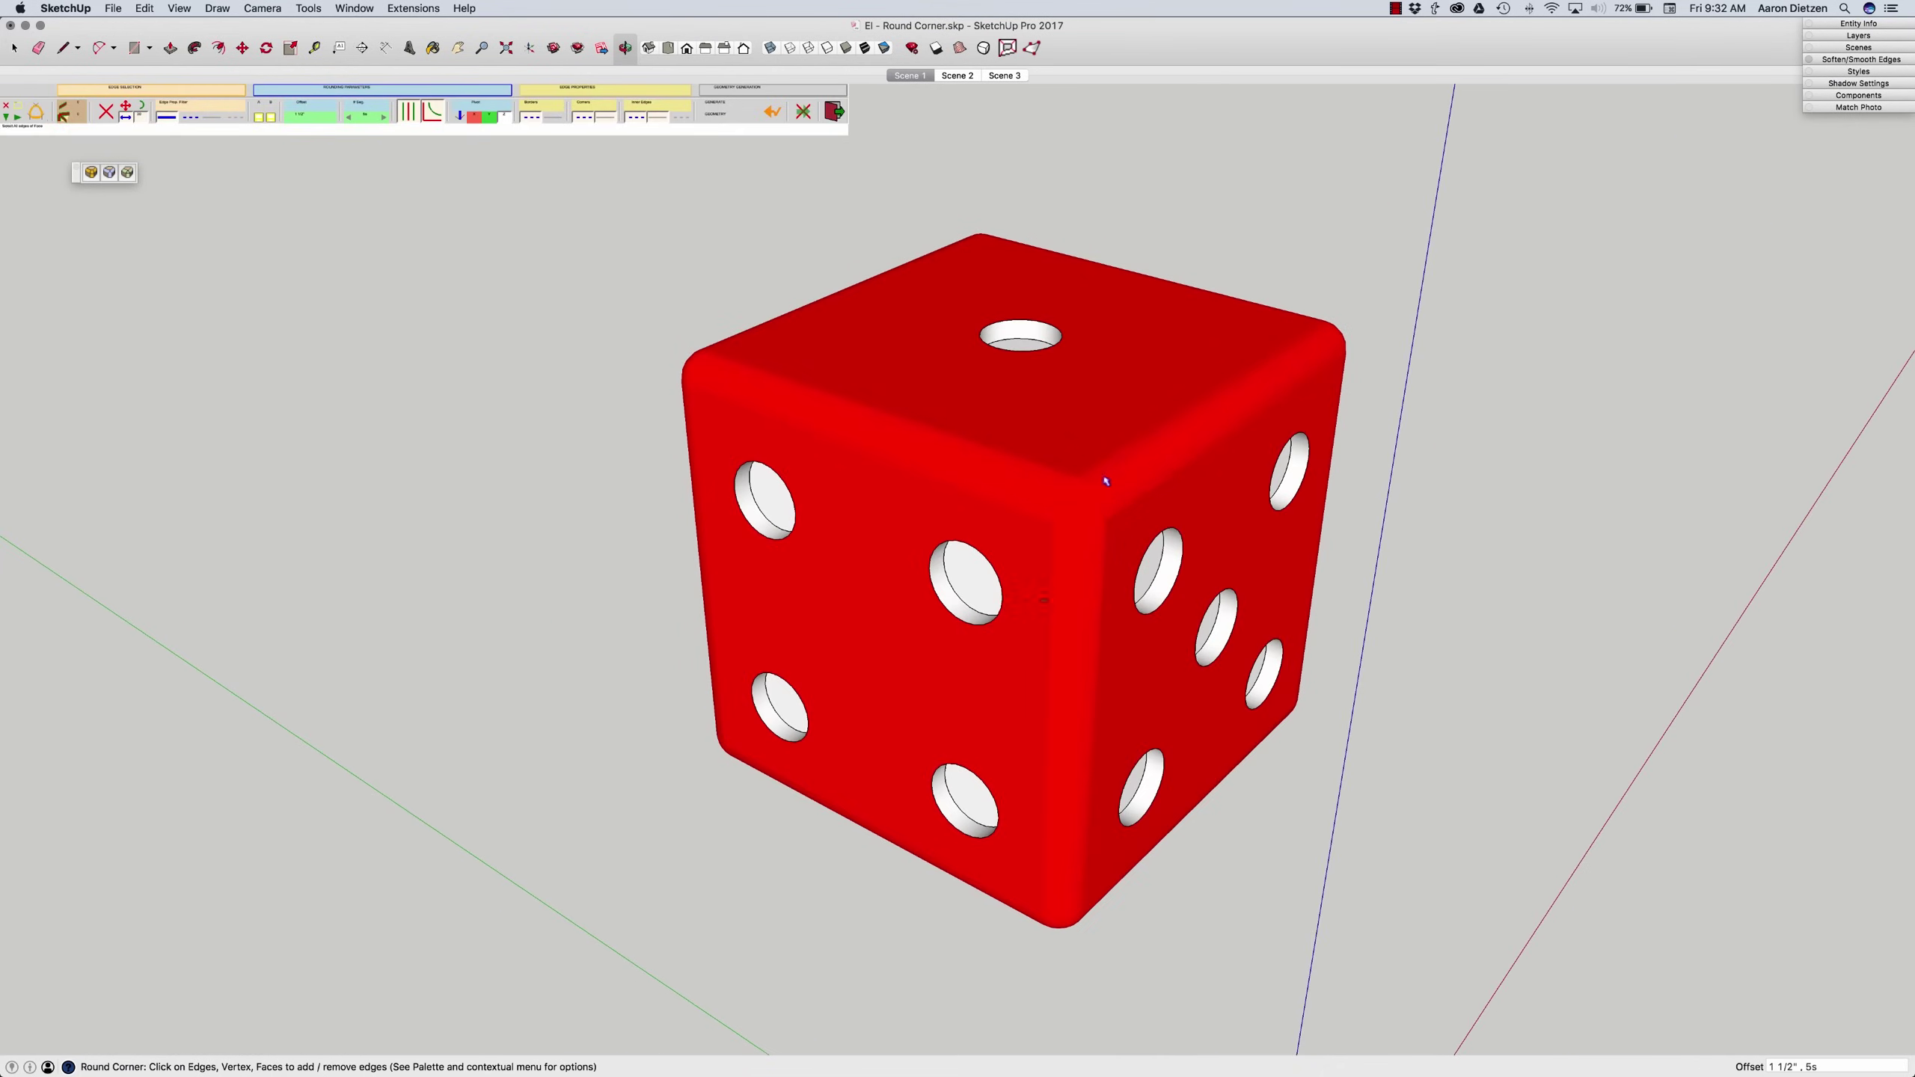
- Switch to Scene 2, exit RoundCorner, and show hidden geometry as dashed edges
{"action": "left_click", "coordinate": [957, 75]}
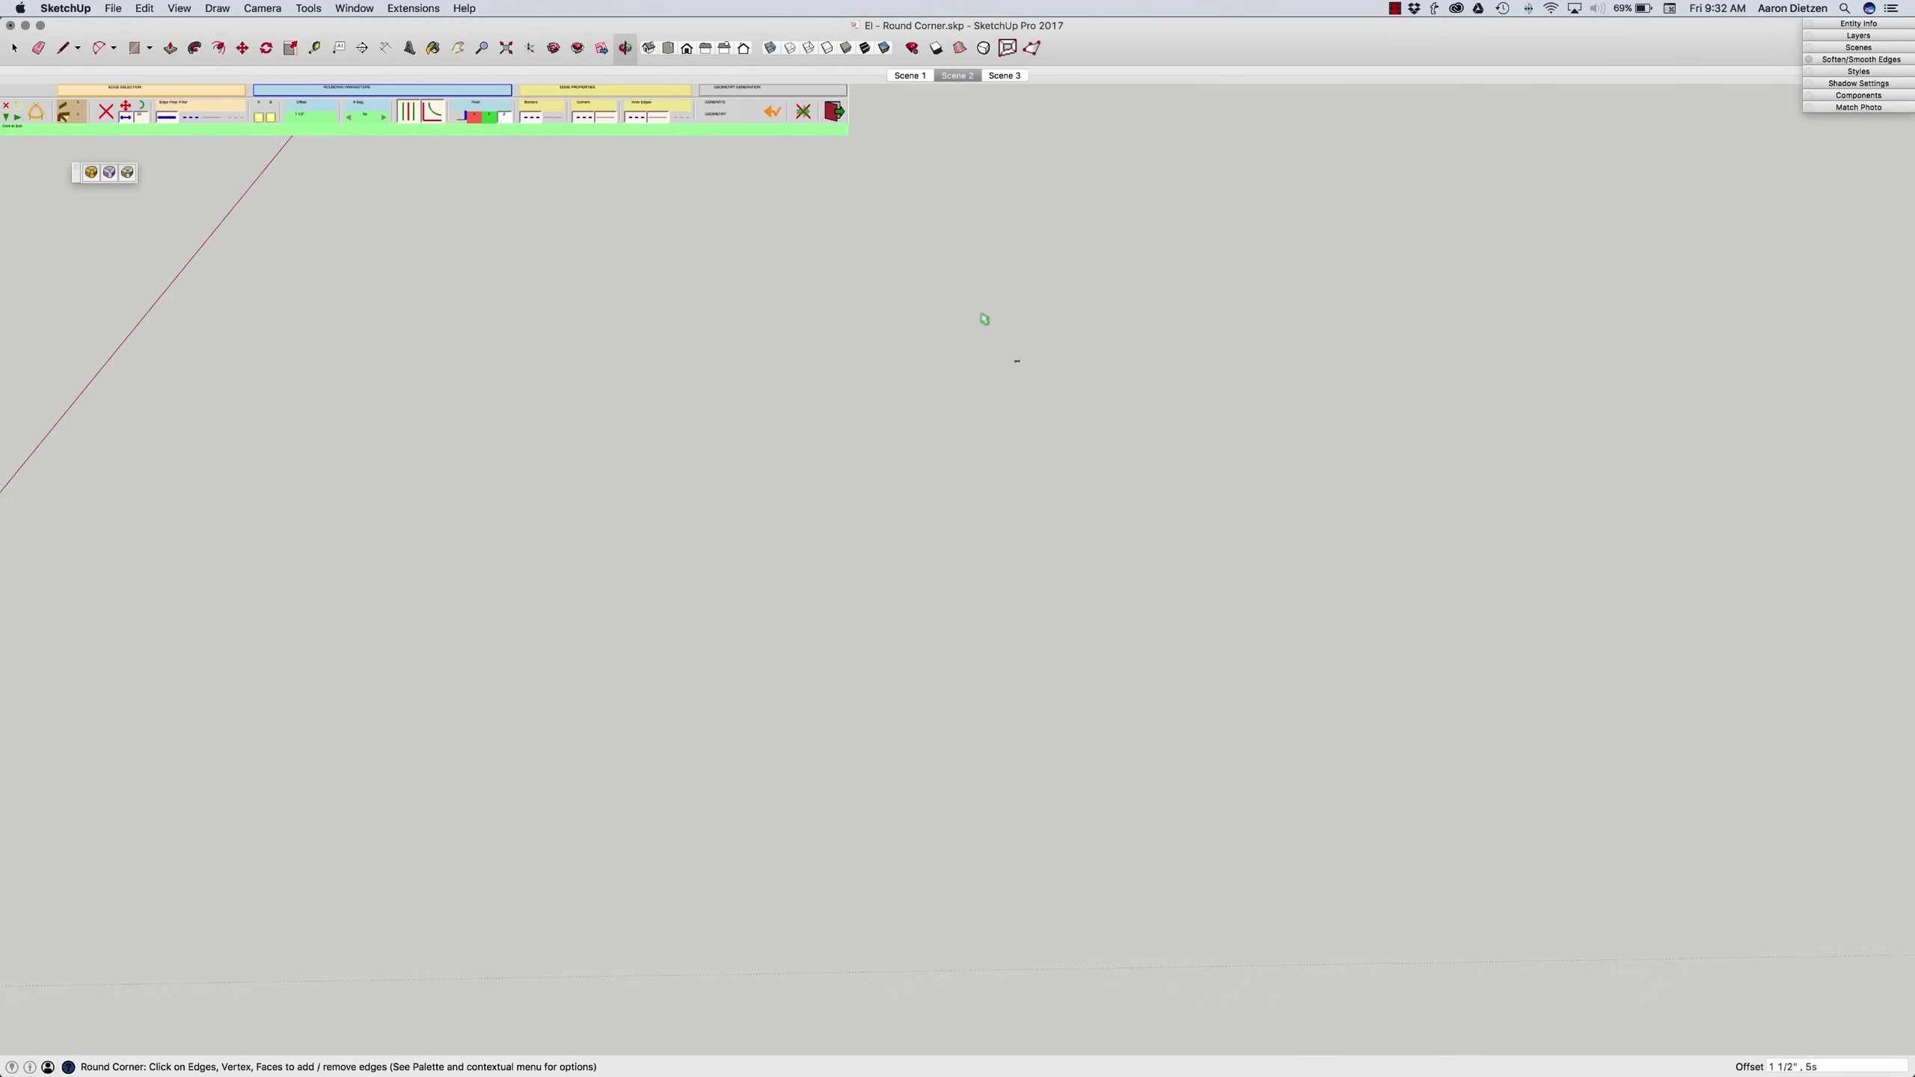
{"action": "left_click", "coordinate": [834, 112]}
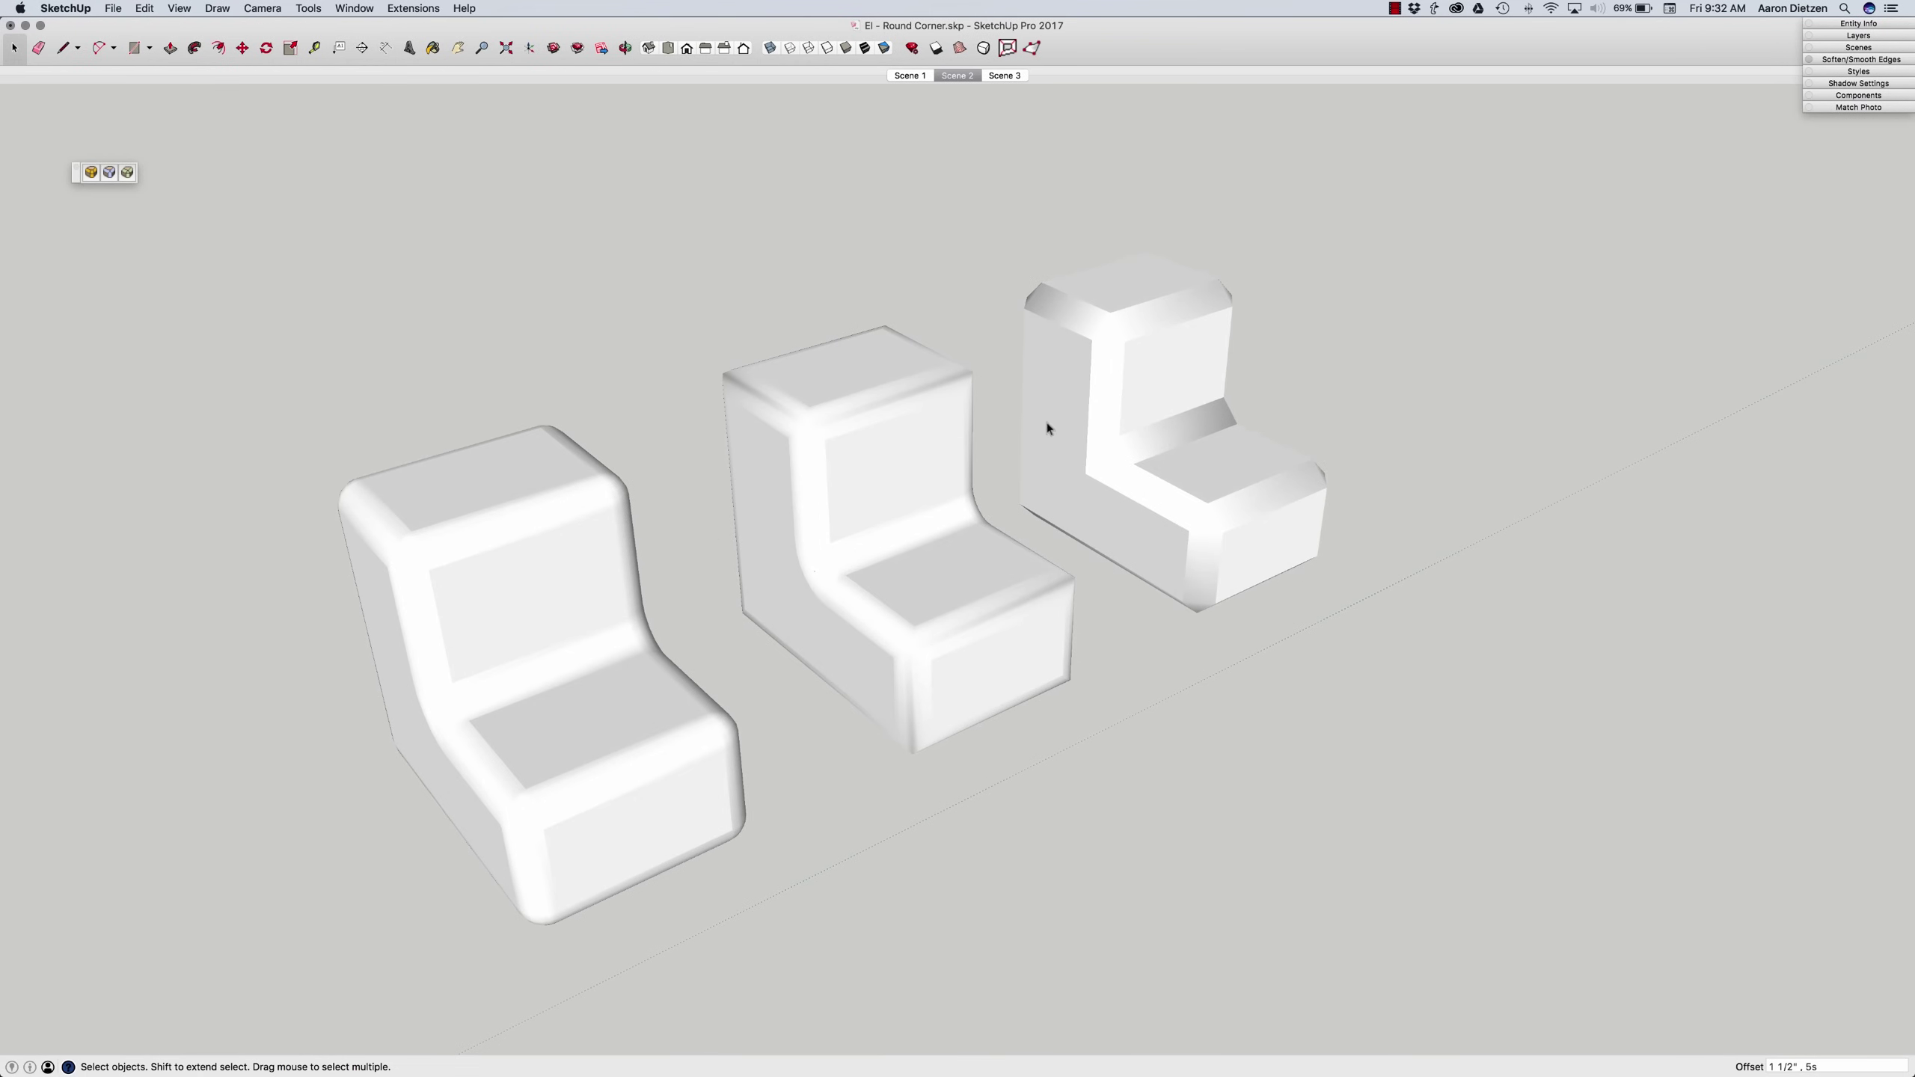
{"action": "key", "text": "alt+h"}
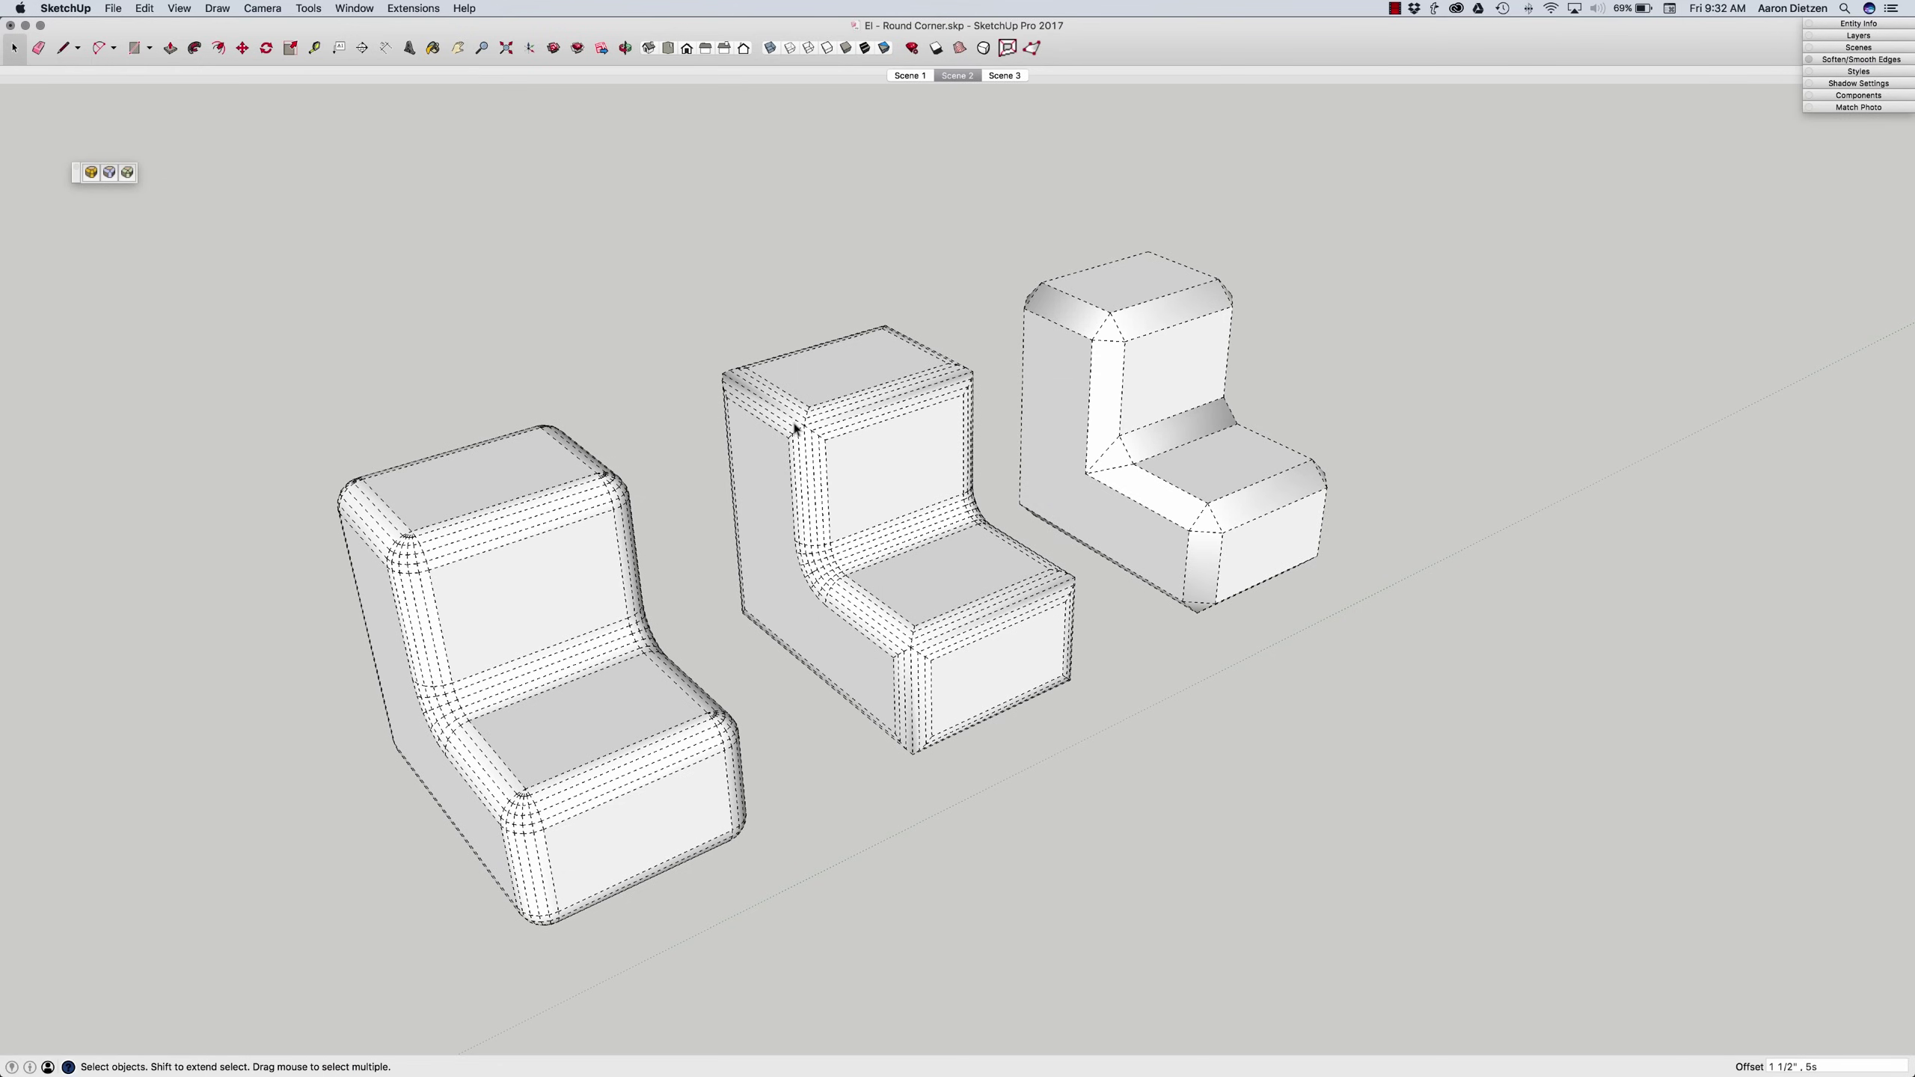
- Zoom and orbit around the round, sharp and bevelled L-shaped blocks
{"action": "scroll", "coordinate": [973, 382], "scroll_direction": "up", "scroll_amount": 5}
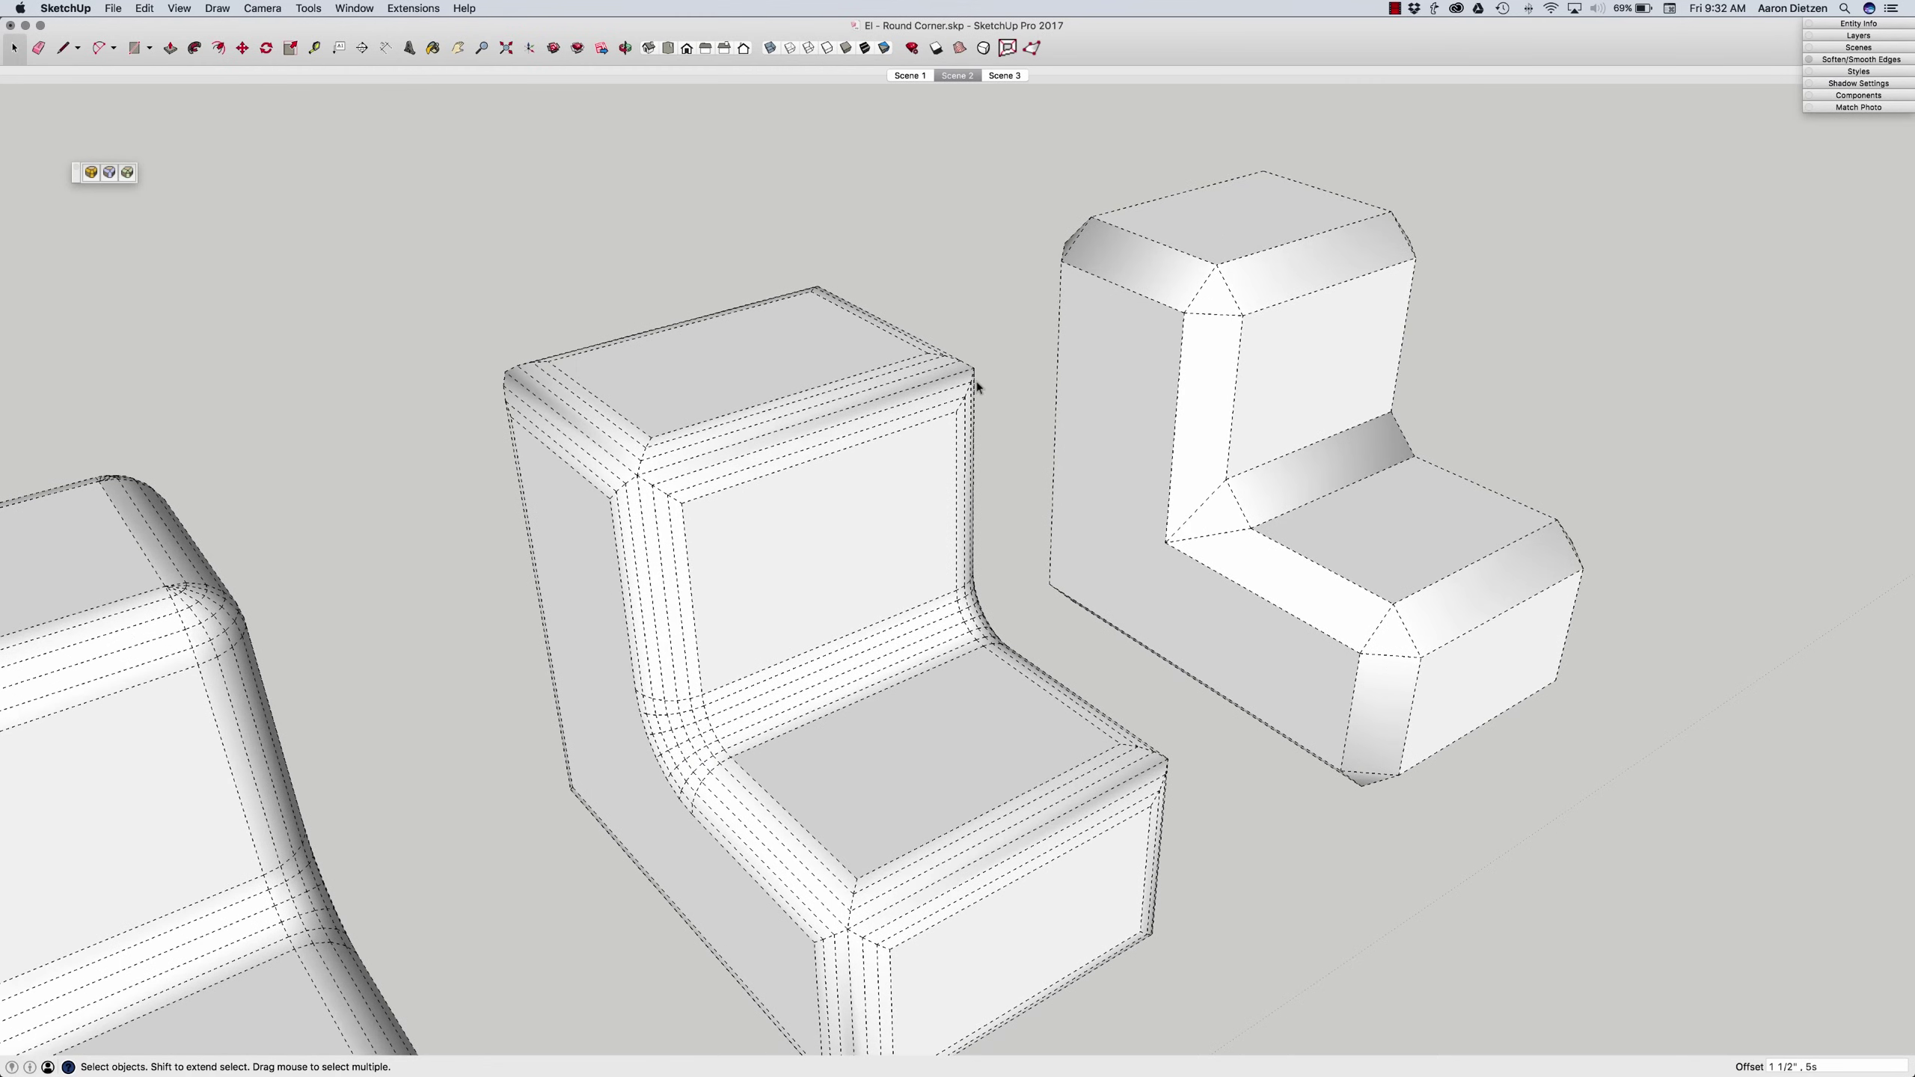
{"action": "mouse_move", "coordinate": [980, 368]}
{"action": "middle_mouse_down"}
{"action": "mouse_move", "coordinate": [957, 398]}
{"action": "mouse_move", "coordinate": [500, 334]}
{"action": "mouse_move", "coordinate": [663, 390]}
{"action": "mouse_move", "coordinate": [857, 304]}
{"action": "mouse_move", "coordinate": [996, 330]}
{"action": "mouse_move", "coordinate": [981, 356]}
{"action": "middle_mouse_up"}
{"action": "scroll", "coordinate": [982, 356], "scroll_direction": "down", "scroll_amount": 5}
{"action": "scroll", "coordinate": [447, 511], "scroll_direction": "up", "scroll_amount": 2}
{"action": "scroll", "coordinate": [448, 511], "scroll_direction": "up", "scroll_amount": 1}
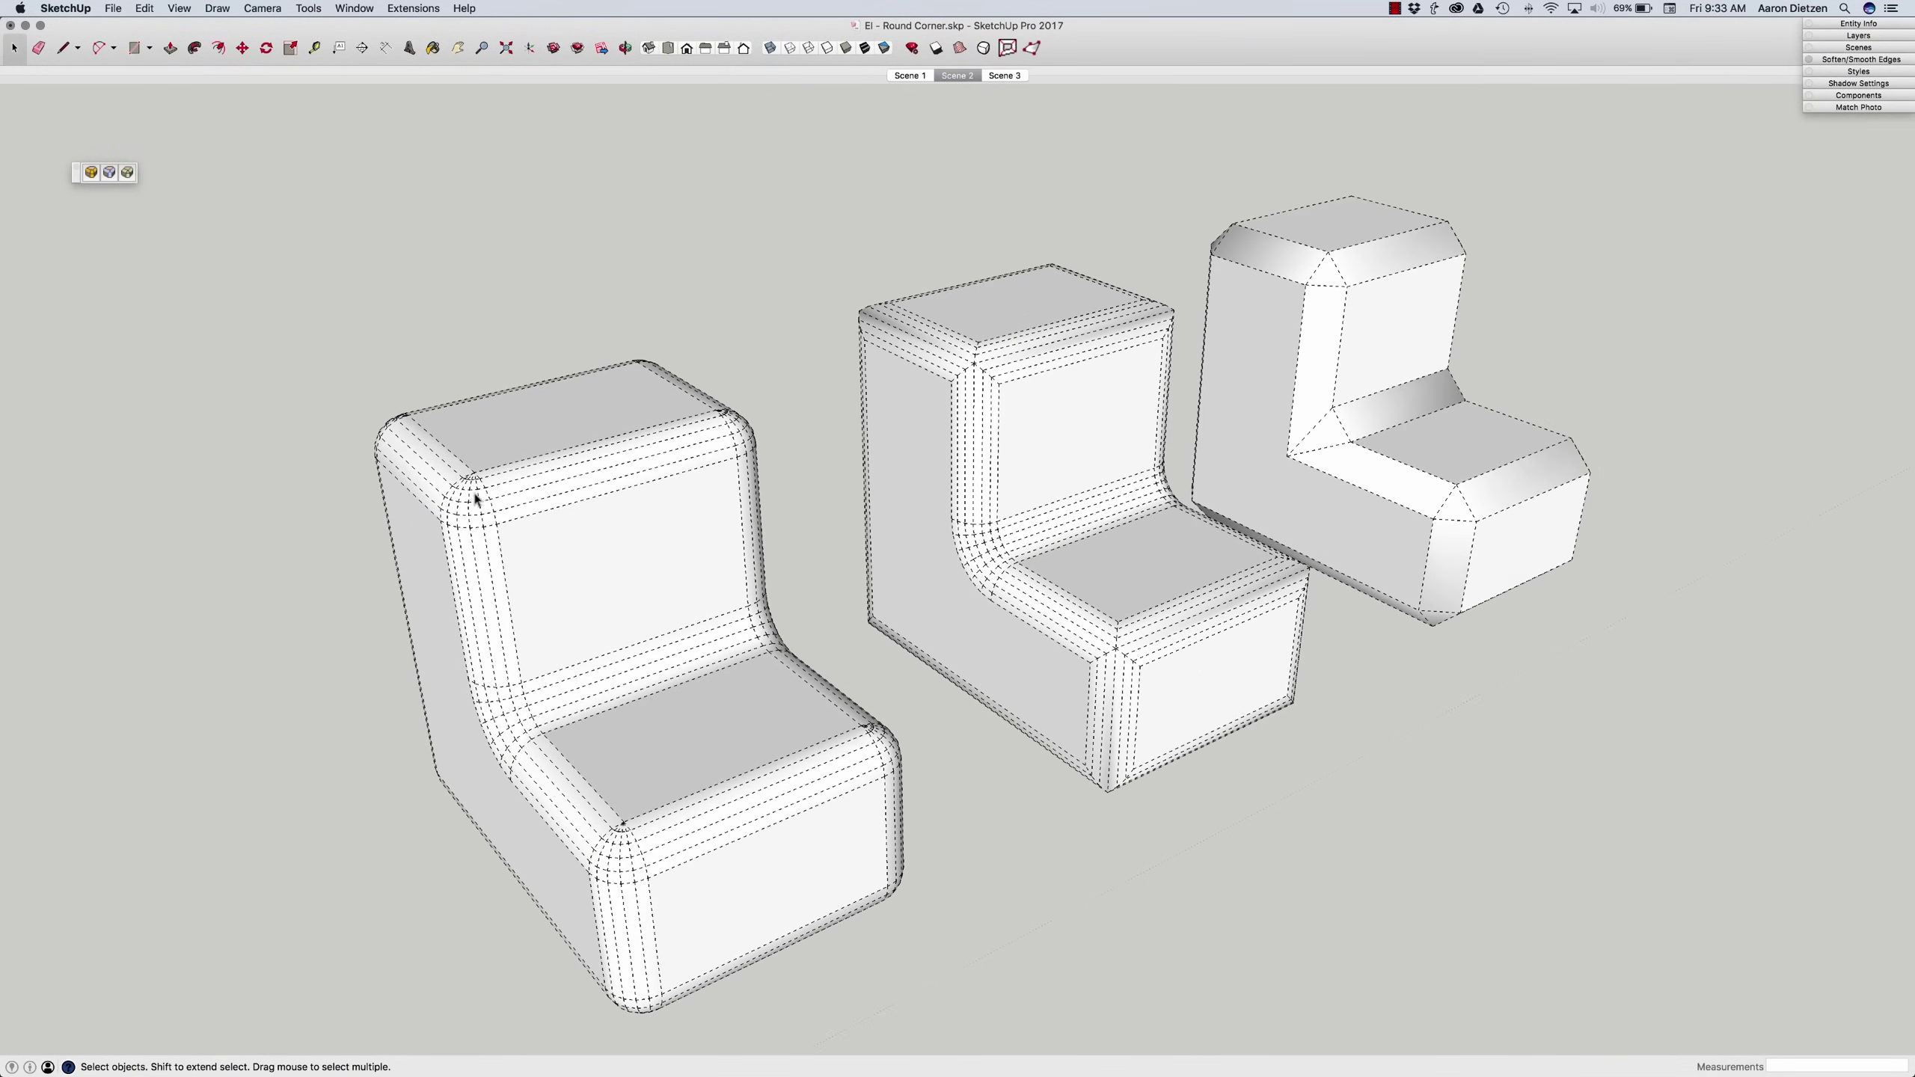
{"action": "mouse_move", "coordinate": [526, 504]}
{"action": "middle_mouse_down"}
{"action": "mouse_move", "coordinate": [428, 428]}
{"action": "mouse_move", "coordinate": [466, 359]}
{"action": "mouse_move", "coordinate": [624, 407]}
{"action": "mouse_move", "coordinate": [479, 575]}
{"action": "mouse_move", "coordinate": [541, 529]}
{"action": "middle_mouse_up"}
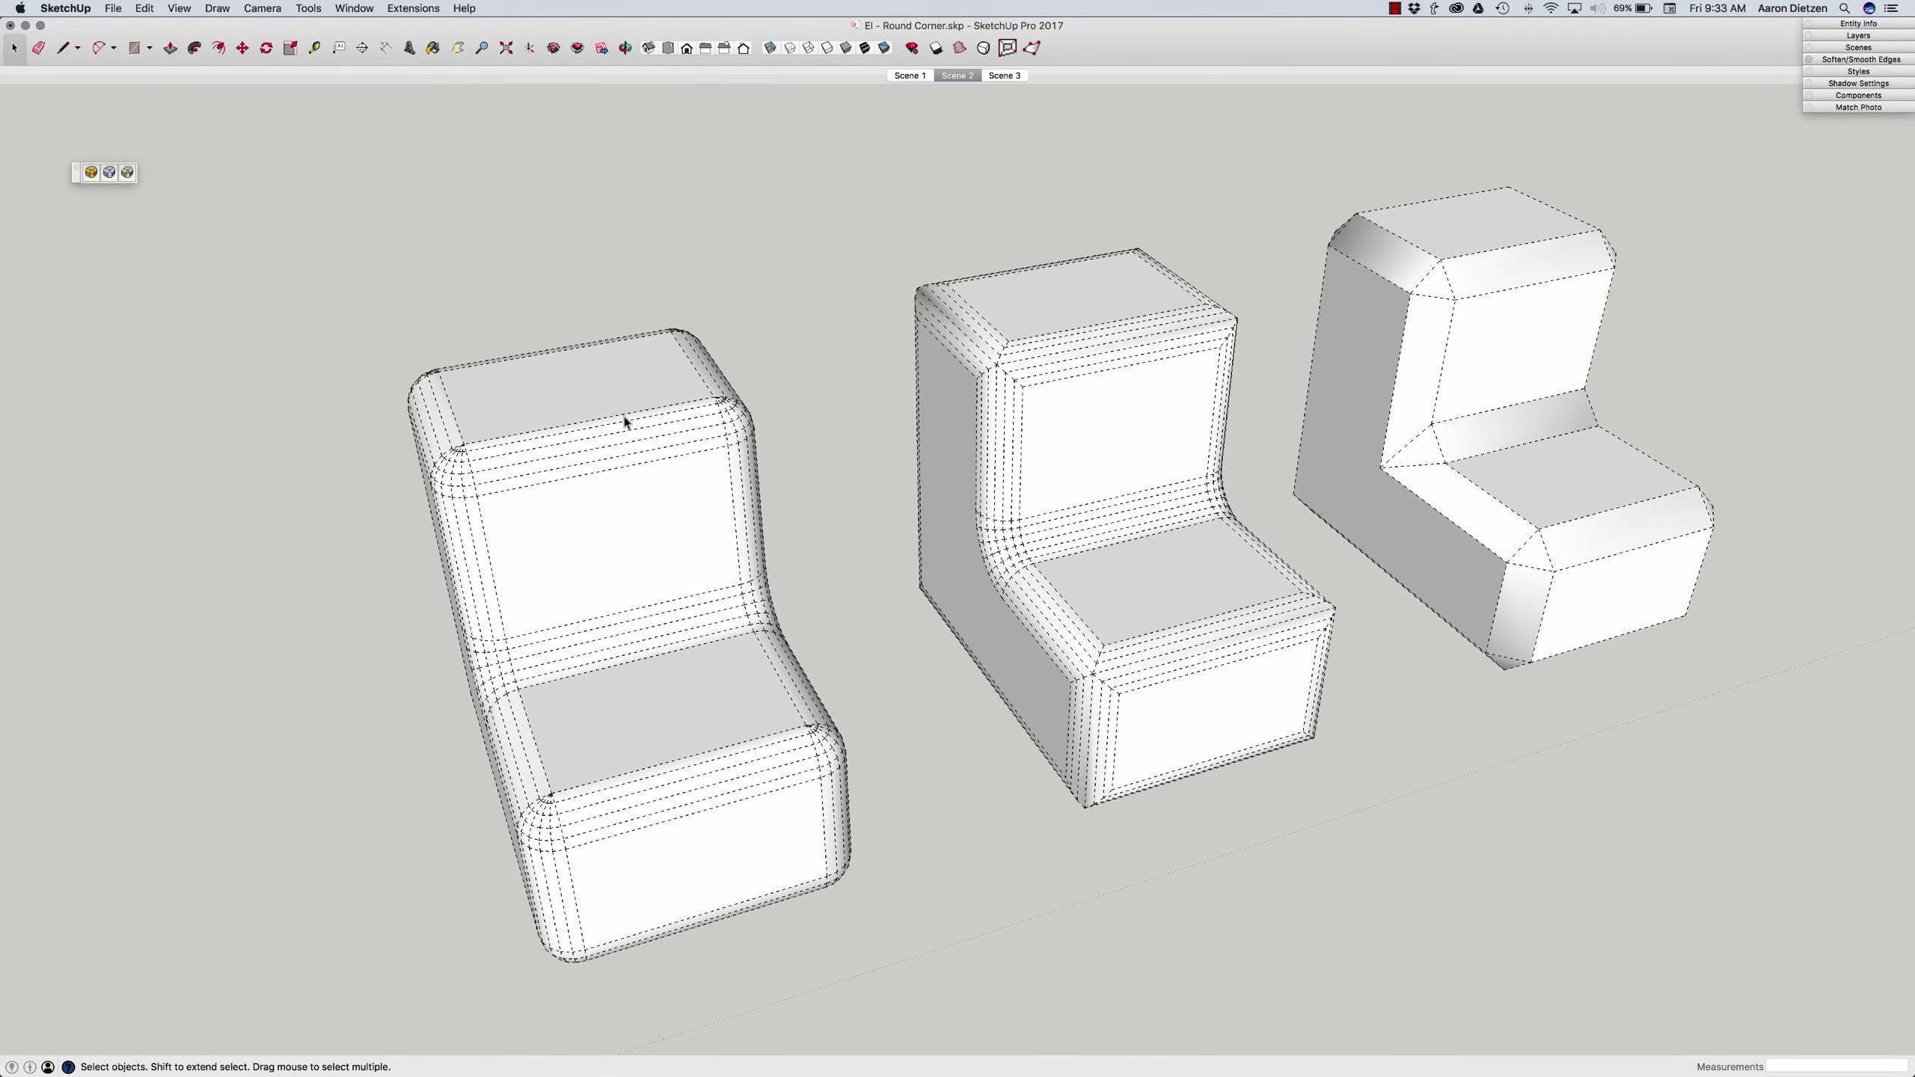
{"action": "middle_click_drag", "start_coordinate": [633, 428], "coordinate": [736, 440]}
{"action": "middle_click_drag", "start_coordinate": [589, 353], "coordinate": [605, 553]}
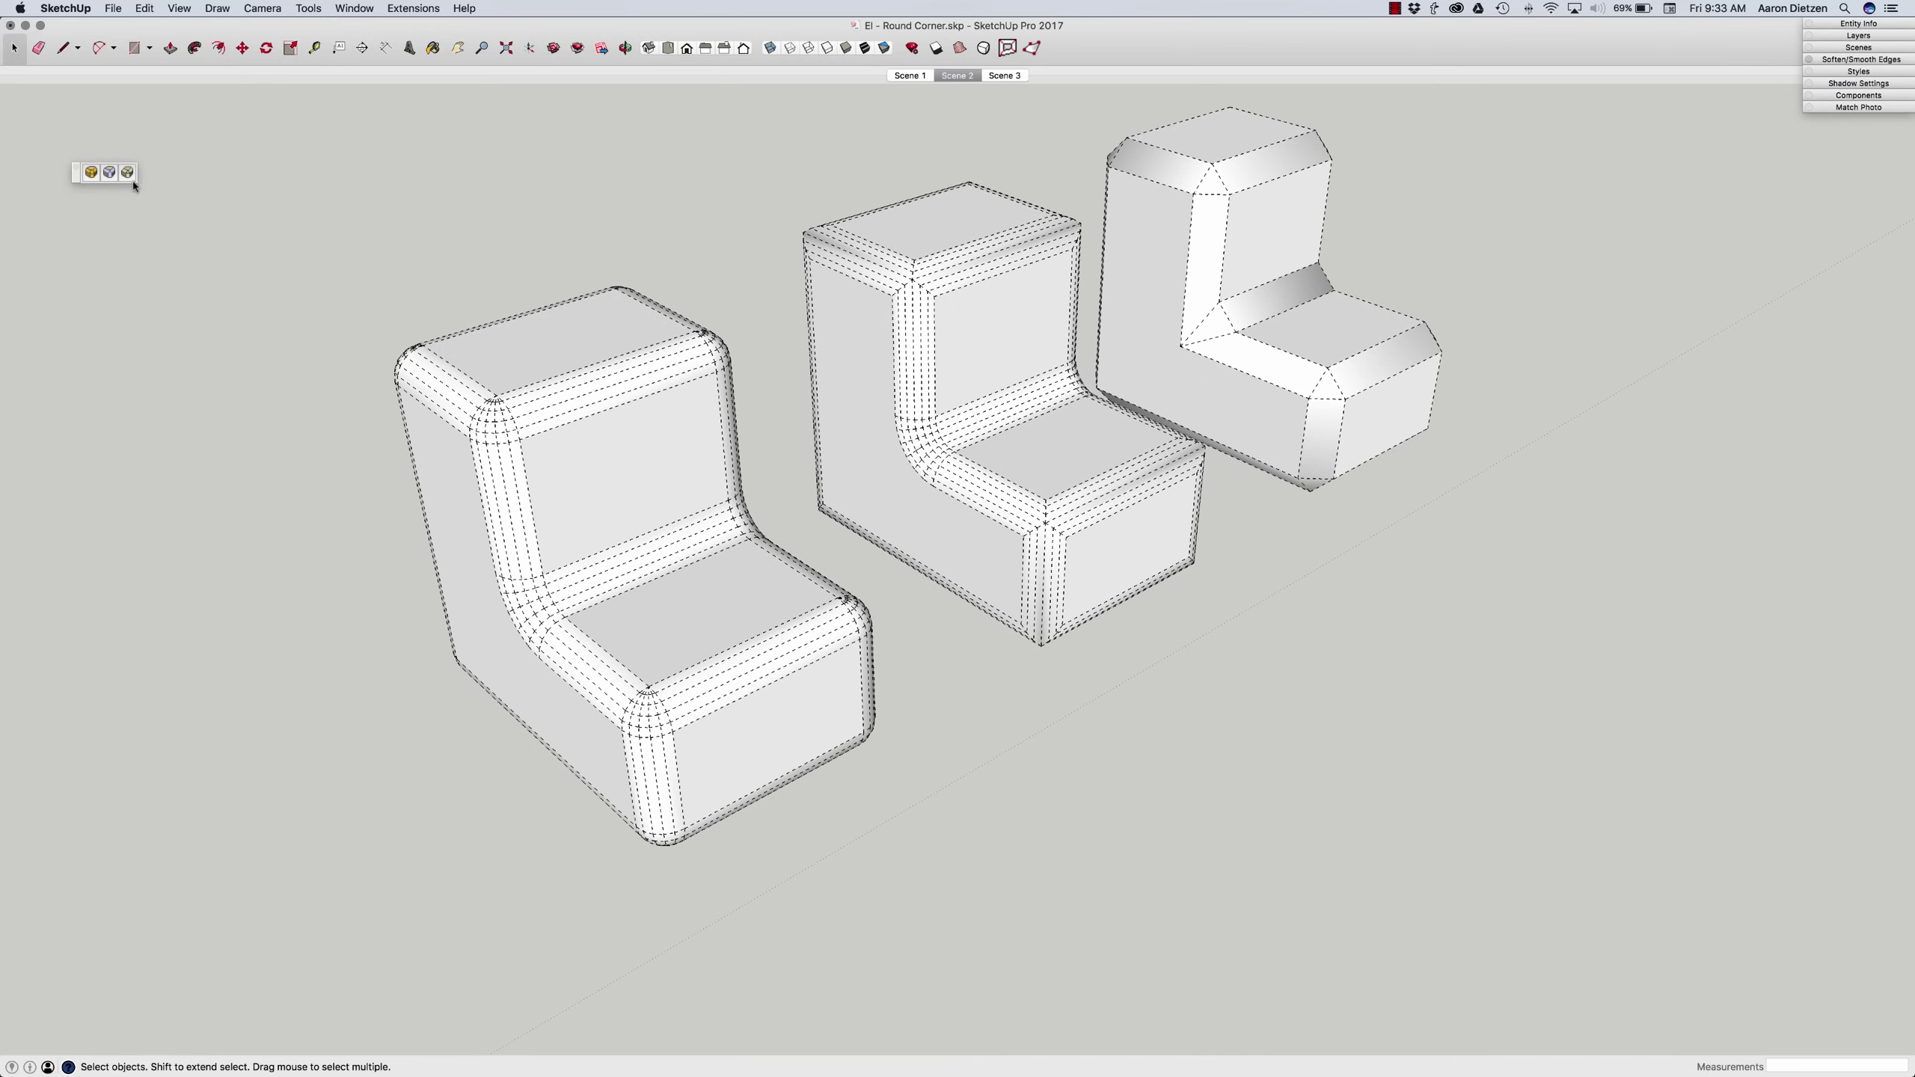
- Zoom and orbit to compare the sharp, bevelled and round blocks
{"action": "scroll", "coordinate": [128, 447], "scroll_direction": "down", "scroll_amount": 3}
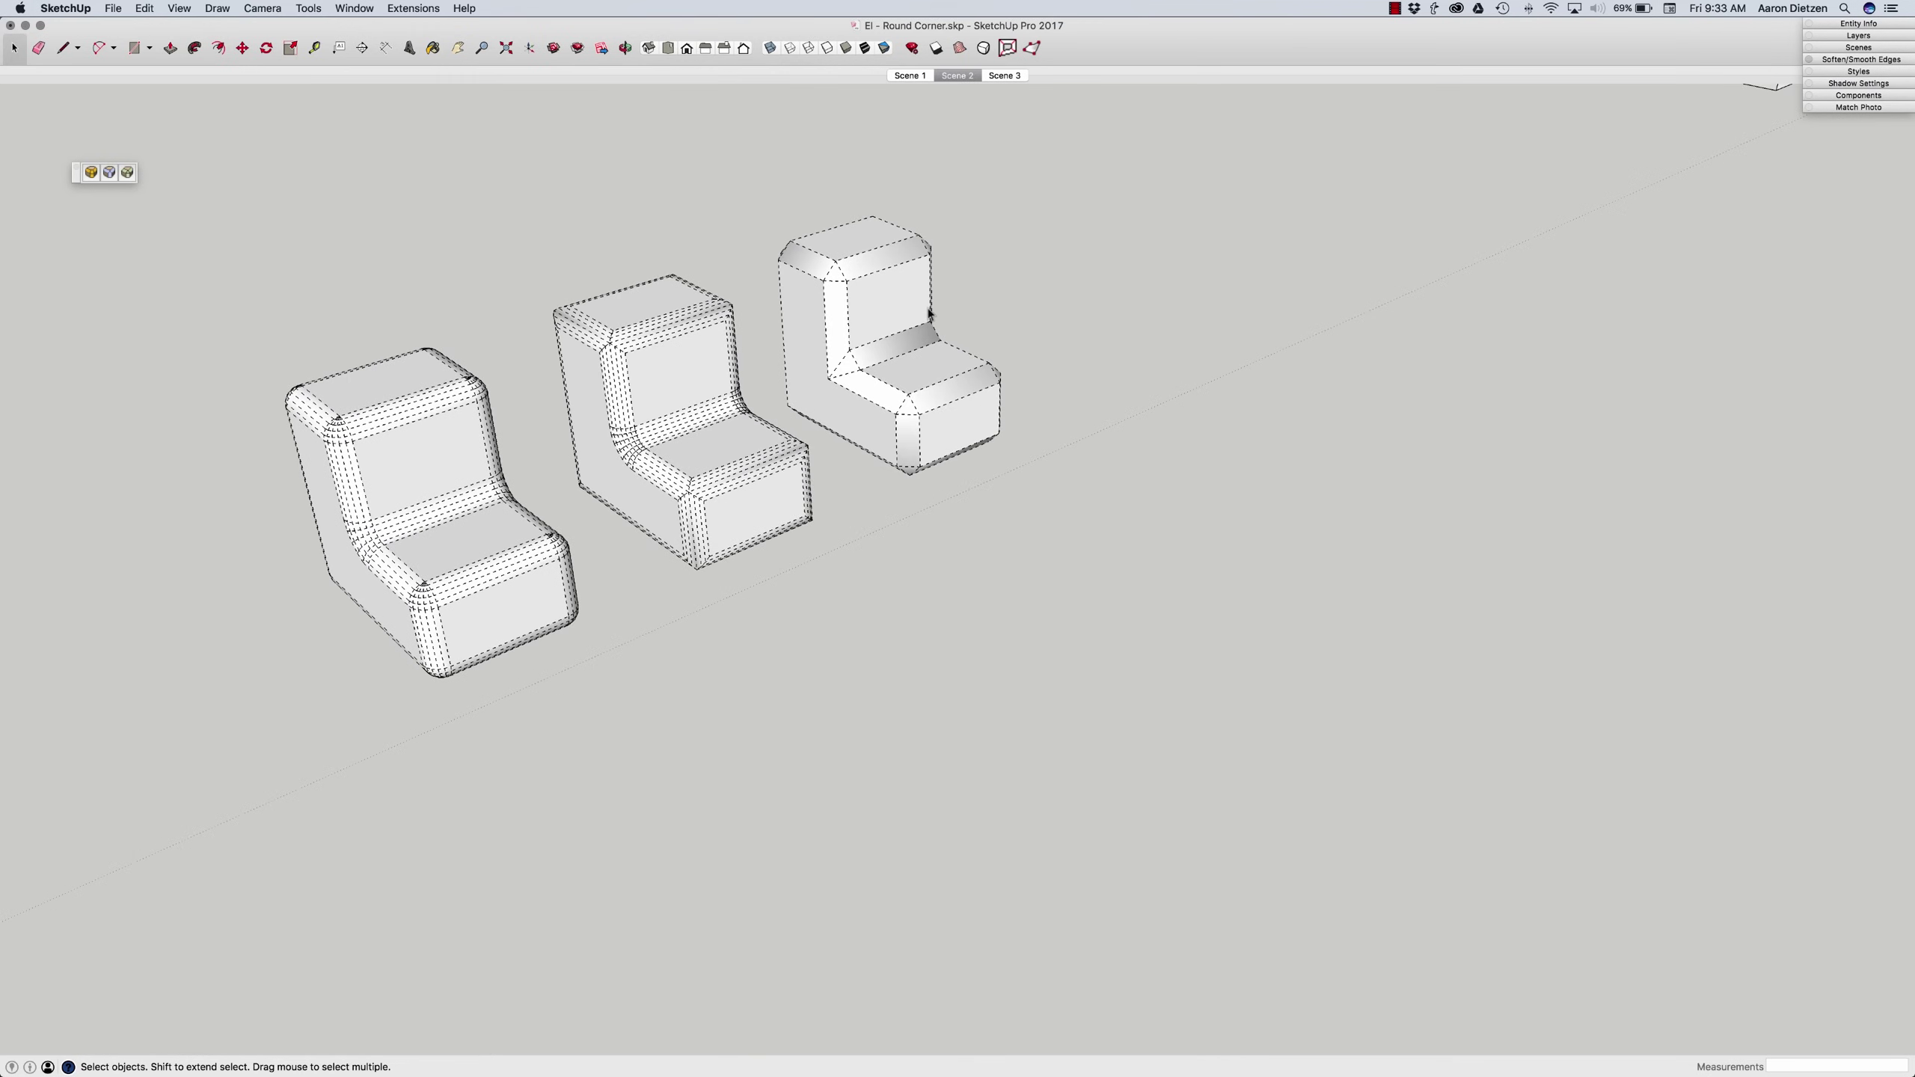
{"action": "scroll", "coordinate": [930, 315], "scroll_direction": "up", "scroll_amount": 5}
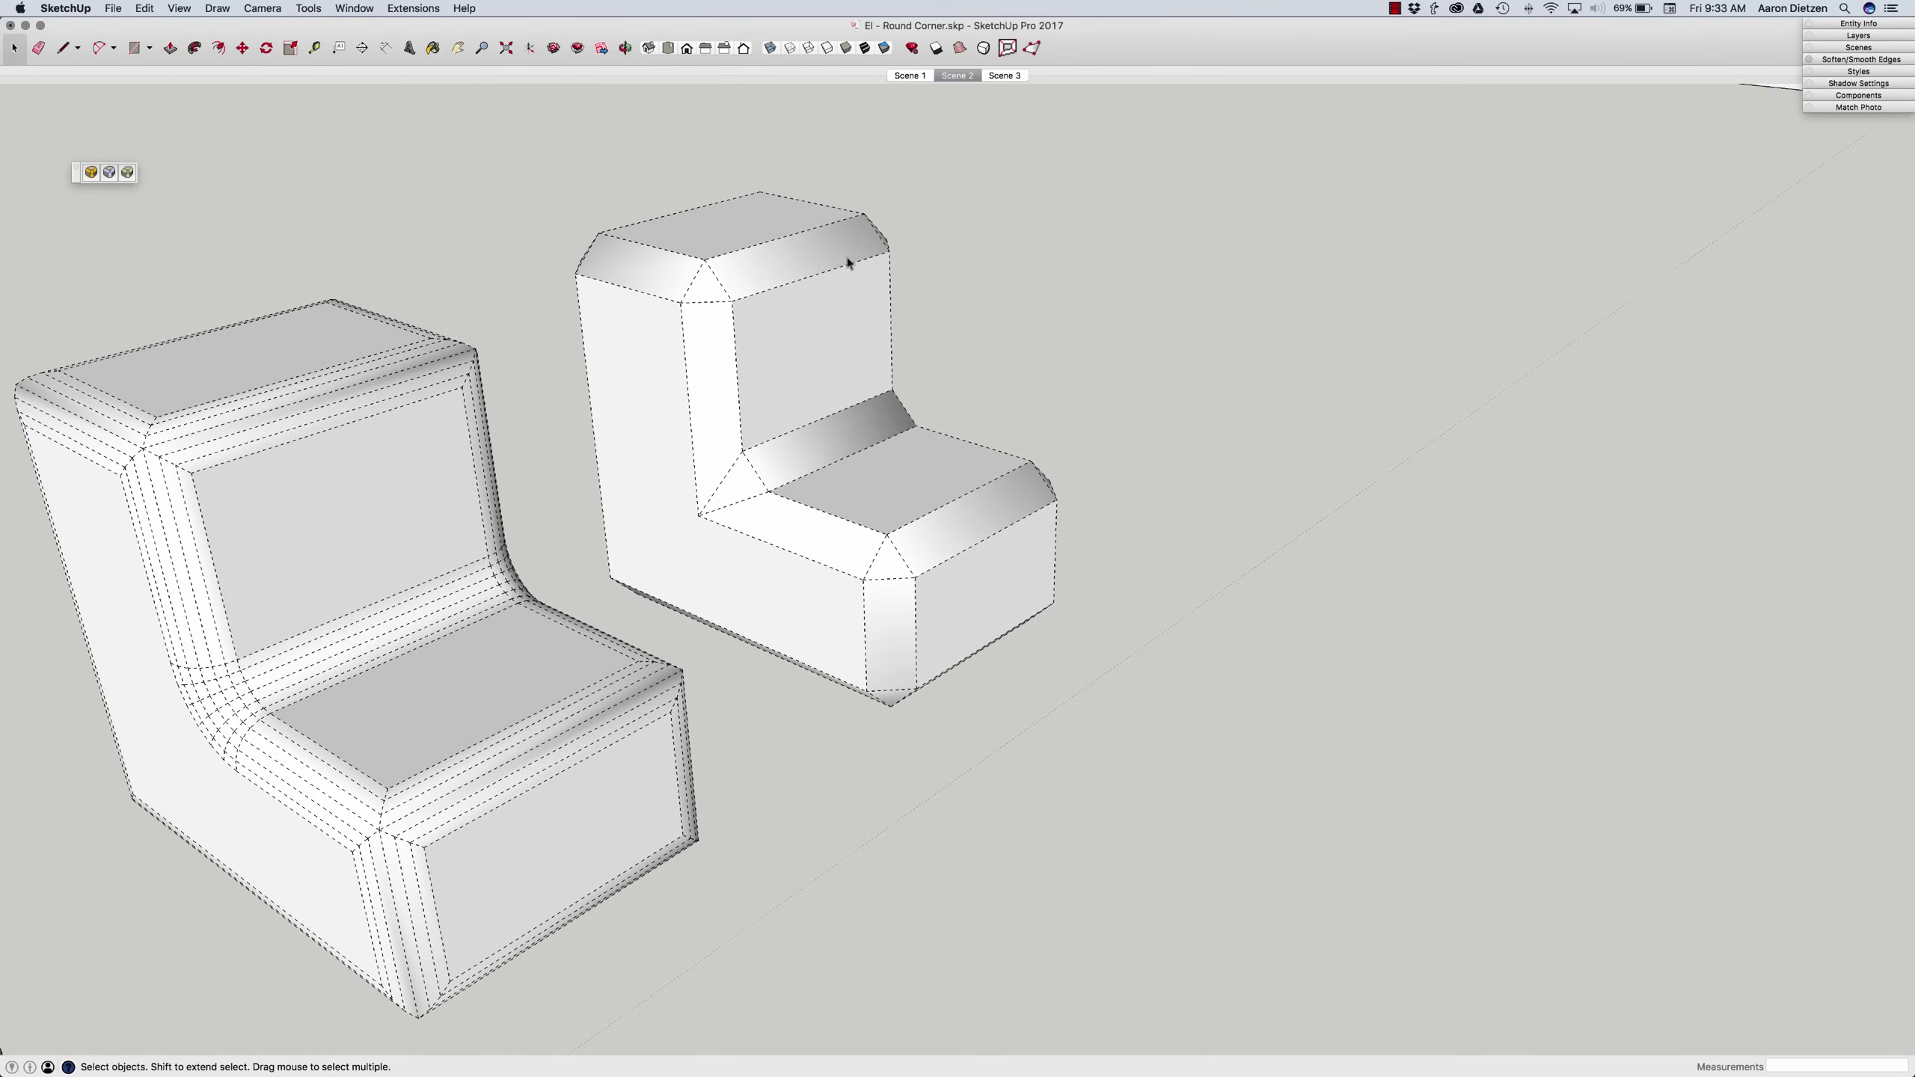
{"action": "middle_click_drag", "start_coordinate": [996, 270], "coordinate": [792, 244]}
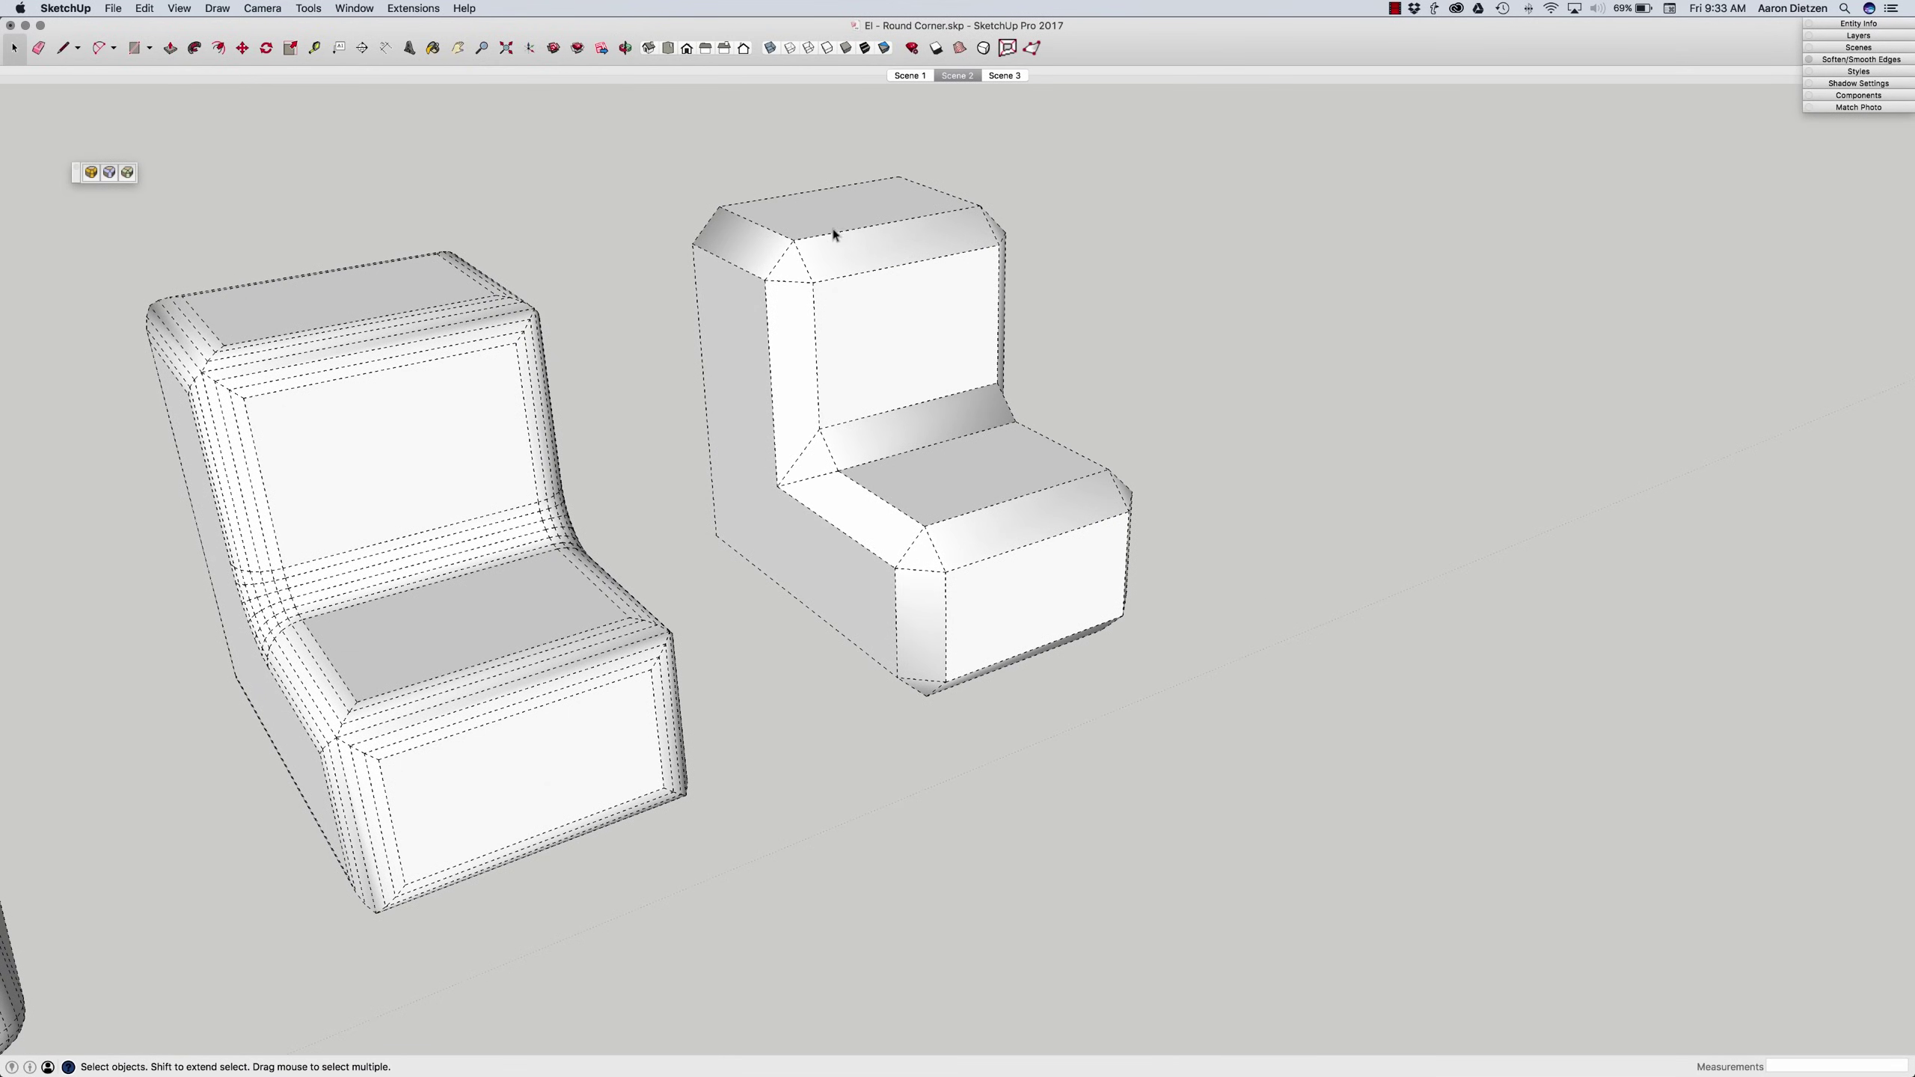
{"action": "middle_click_drag", "start_coordinate": [1109, 287], "coordinate": [1060, 359]}
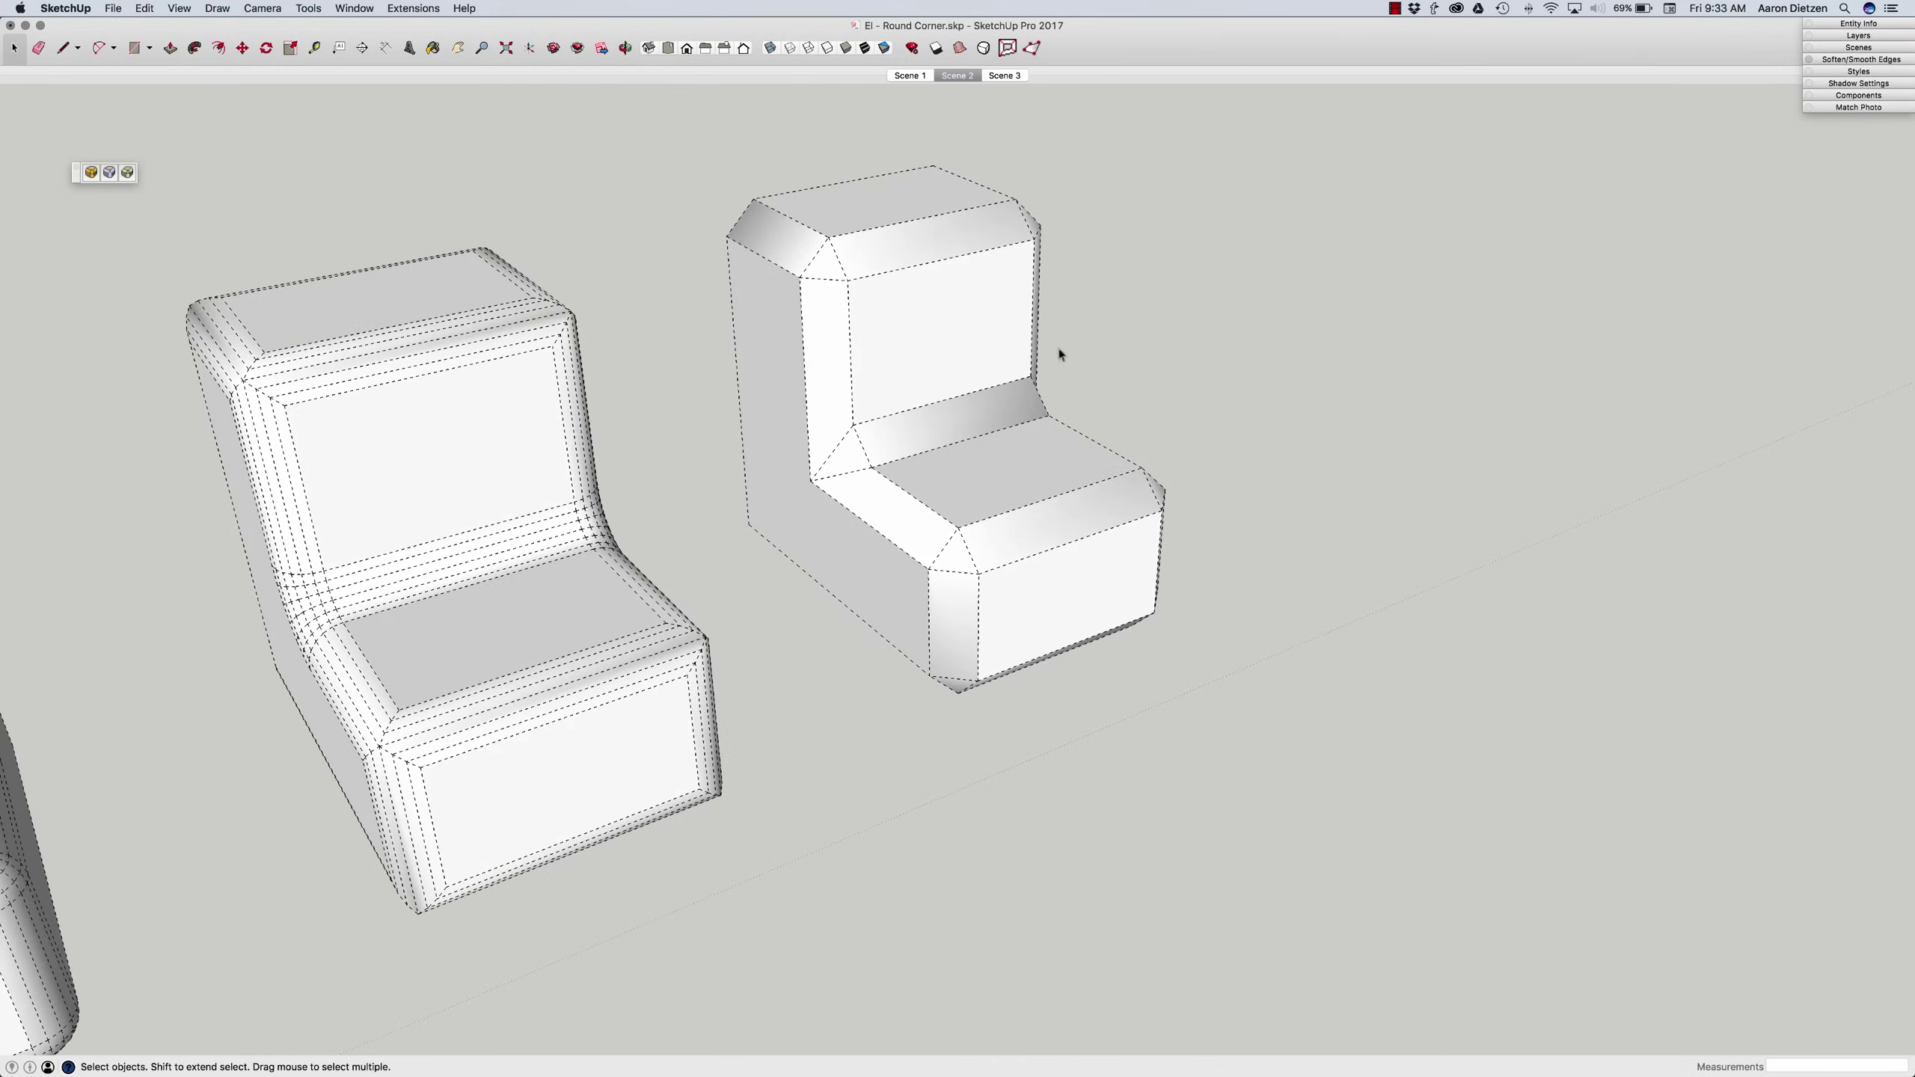
{"action": "scroll", "coordinate": [1094, 347], "scroll_direction": "down", "scroll_amount": 3}
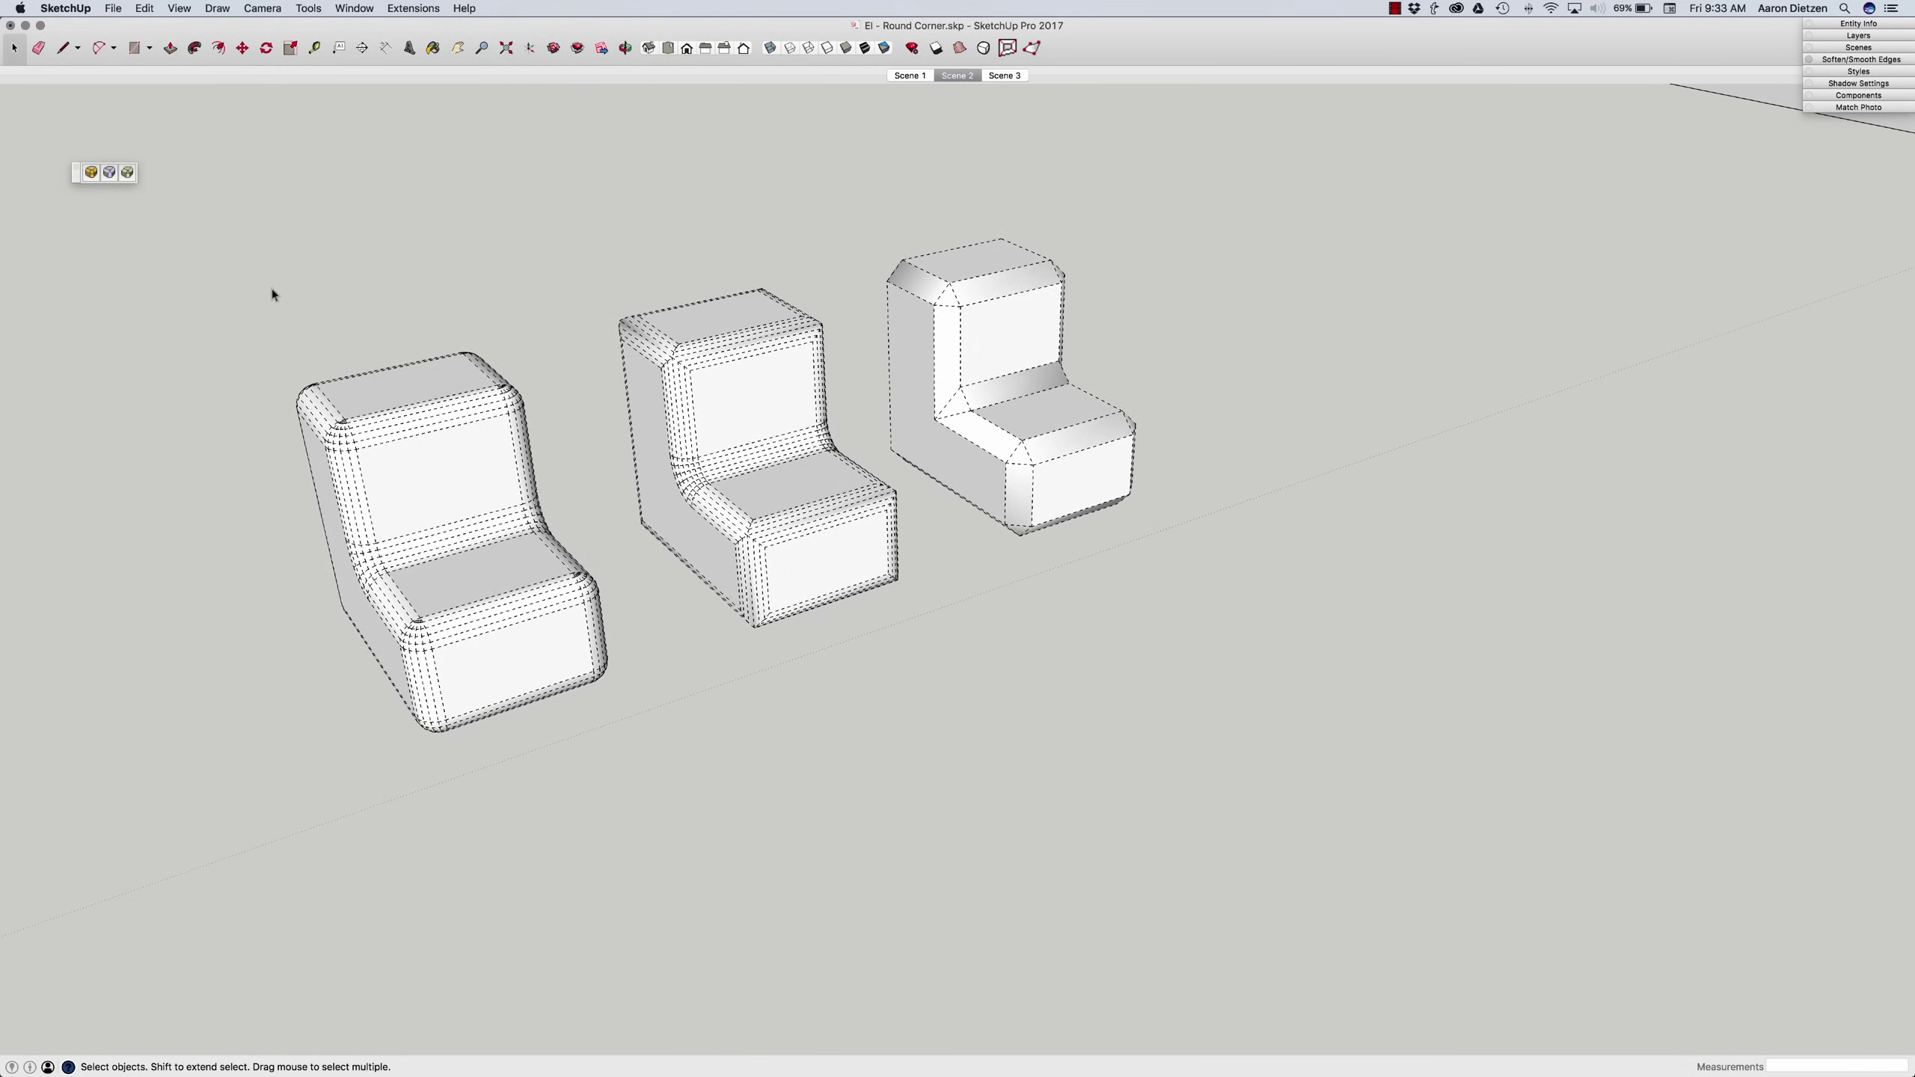
- Turn off hidden geometry, view the blocks from above and front, then open Scene 3's sofa
{"action": "key", "text": "alt+h"}
{"action": "middle_click_drag", "start_coordinate": [542, 377], "coordinate": [569, 505]}
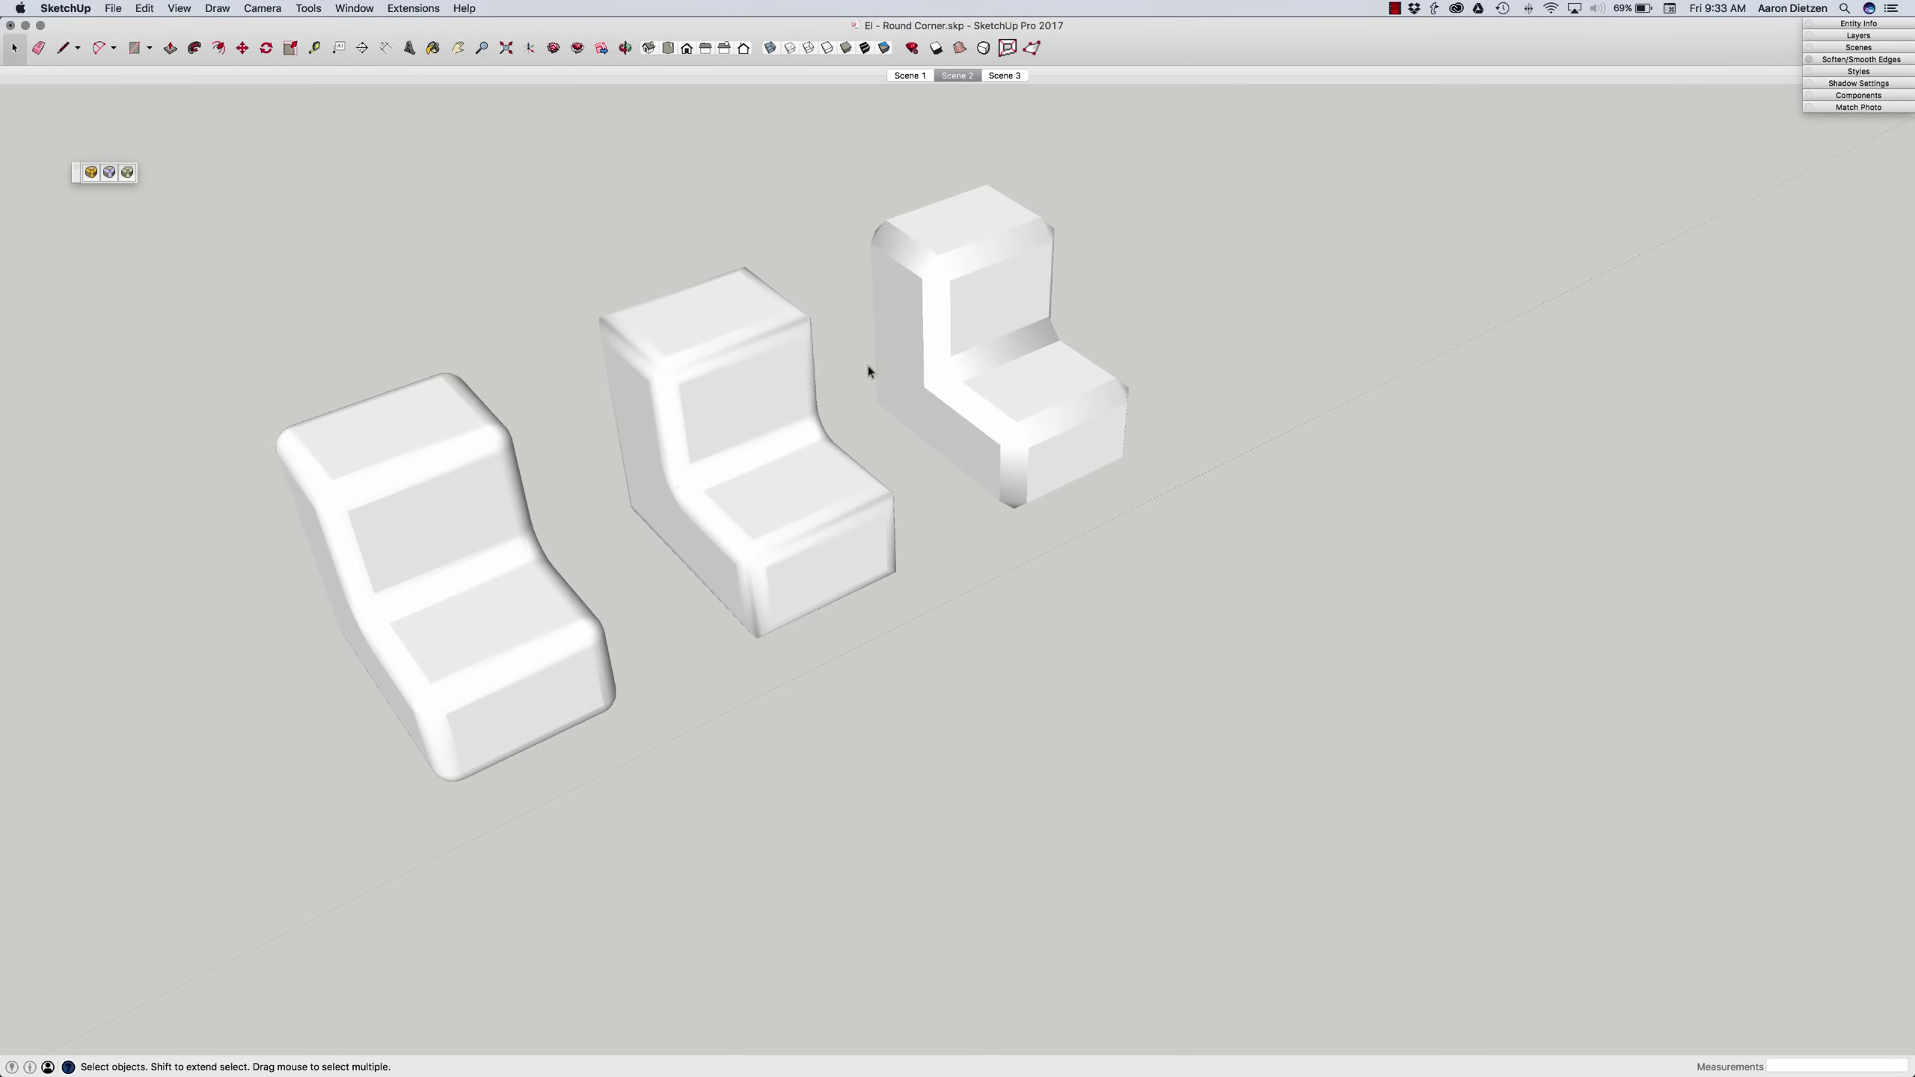
{"action": "middle_click_drag", "start_coordinate": [868, 371], "coordinate": [788, 281]}
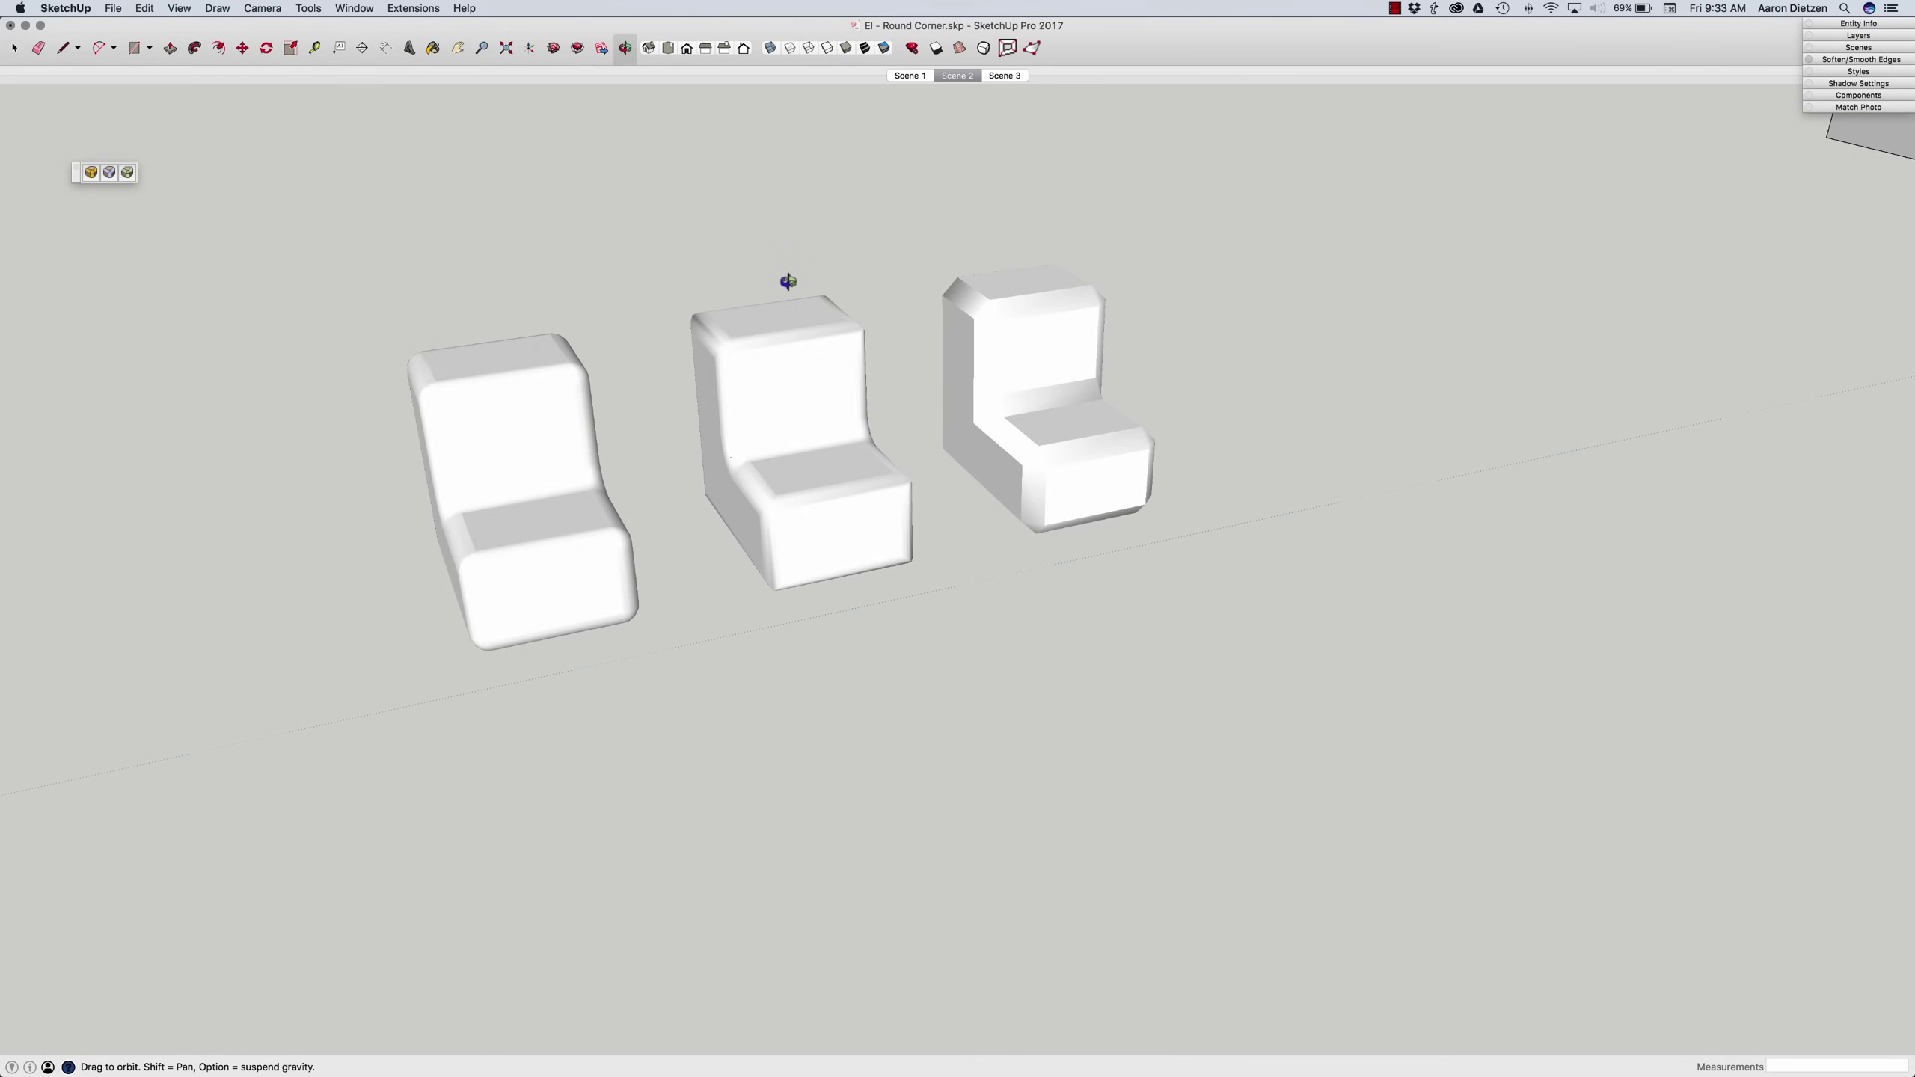
{"action": "key", "text": "space"}
{"action": "left_click", "coordinate": [1004, 75]}
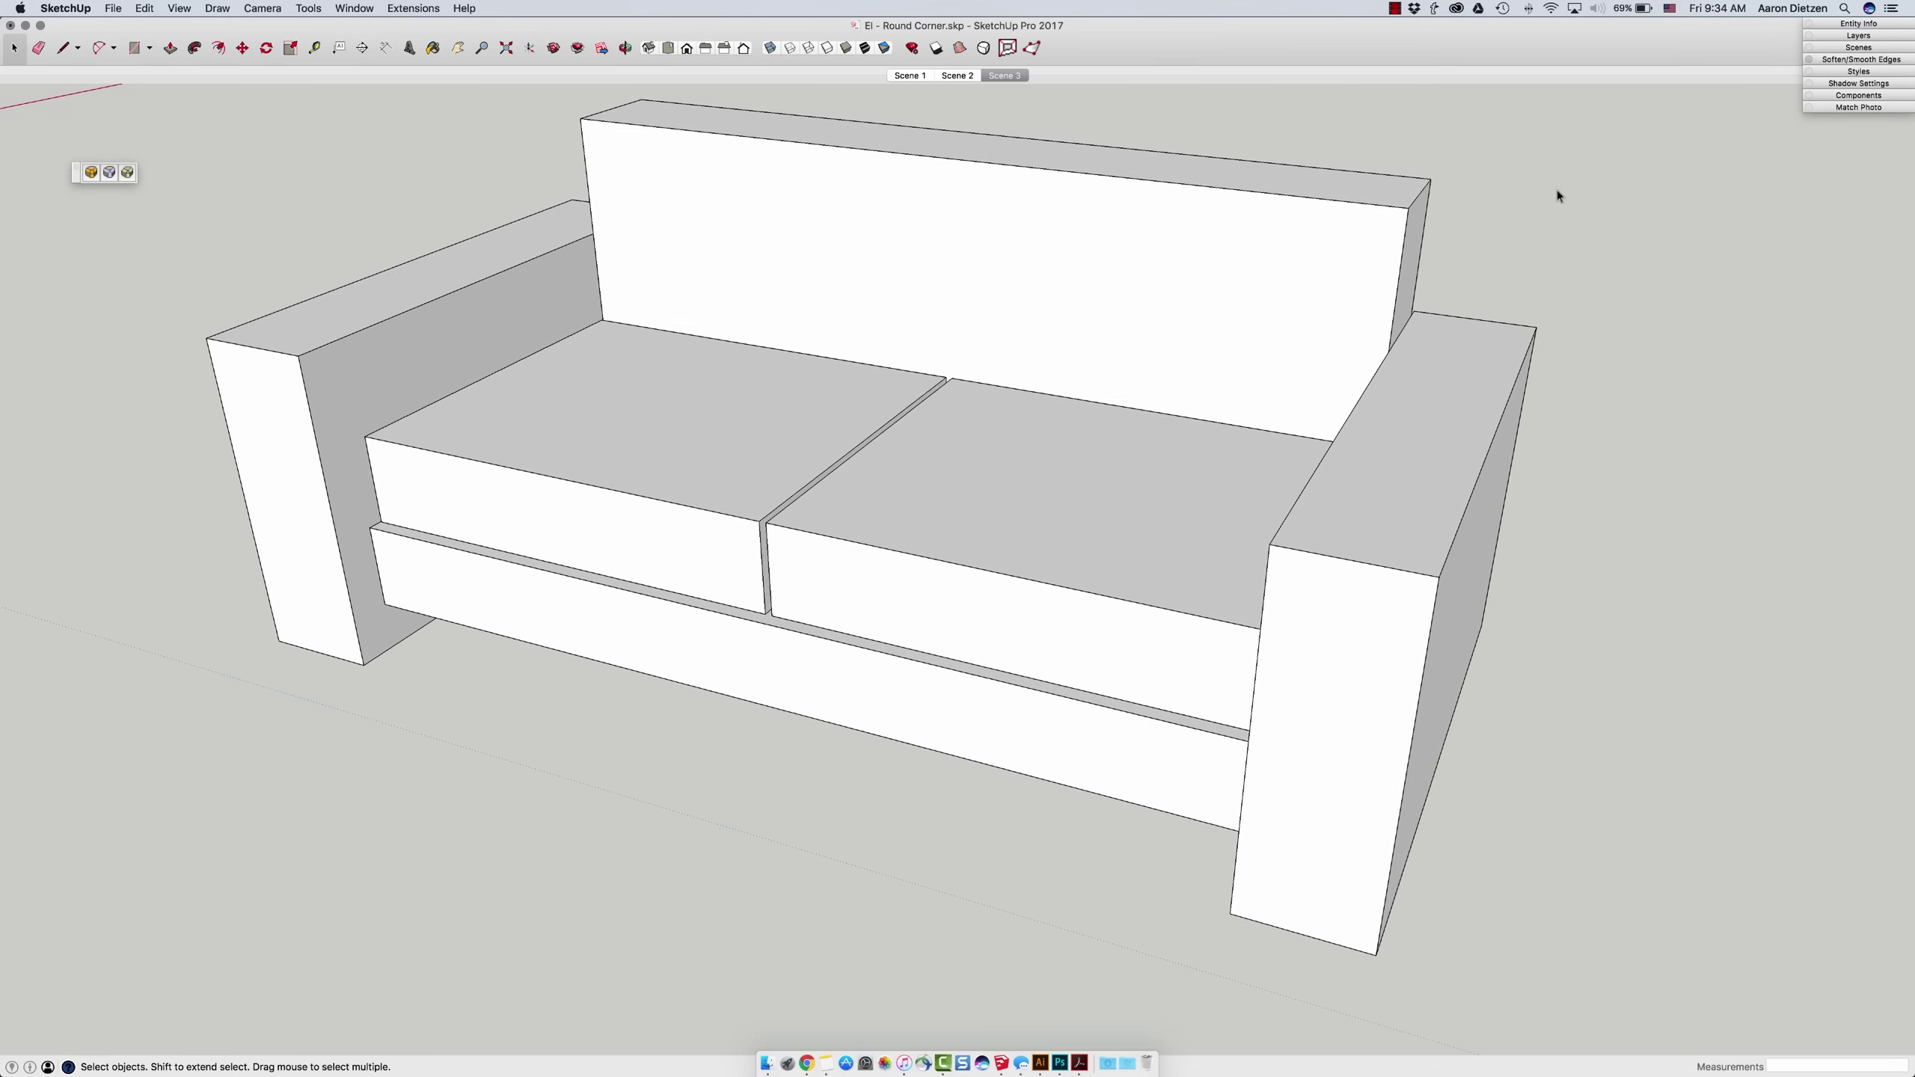
- Select the whole sofa and round all its edges at a 1 1/2" offset with Round Corner
{"action": "left_click_drag", "start_coordinate": [1629, 95], "coordinate": [127, 1004]}
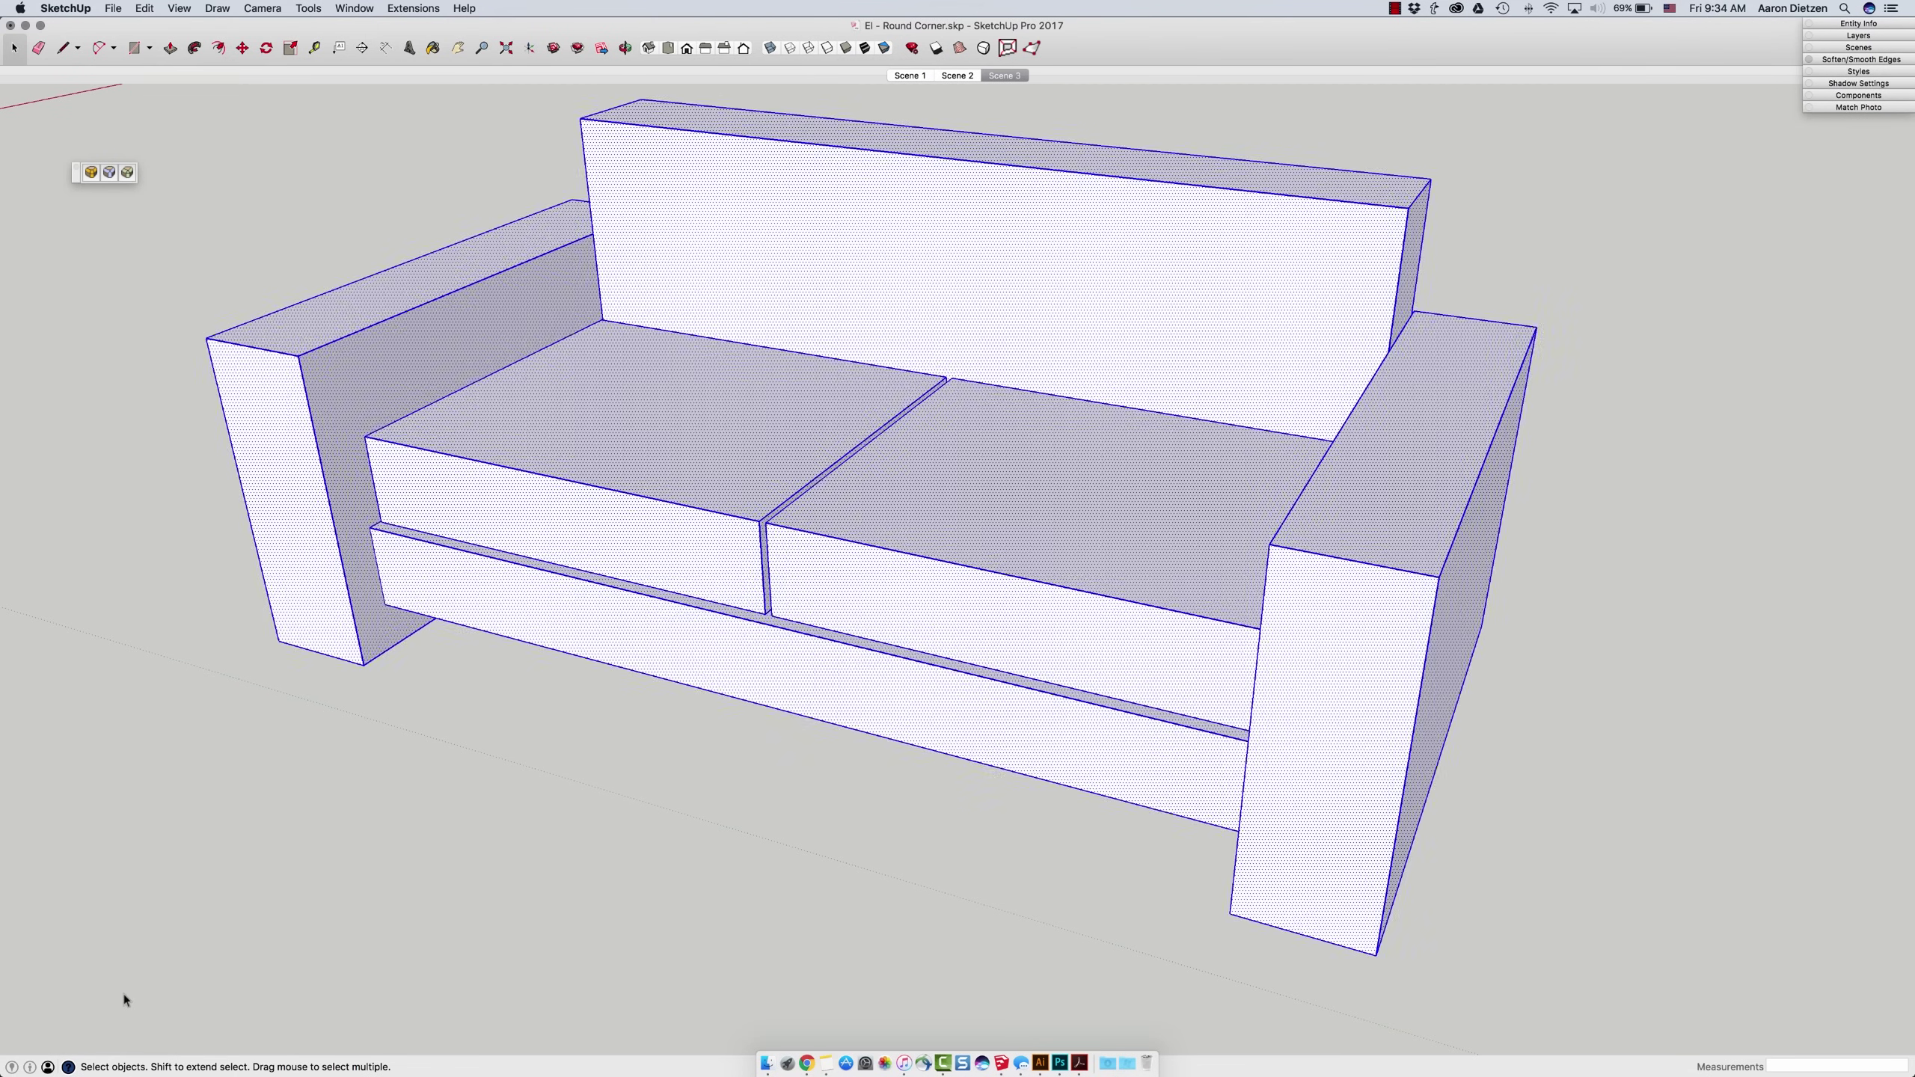
{"action": "left_click", "coordinate": [91, 173]}
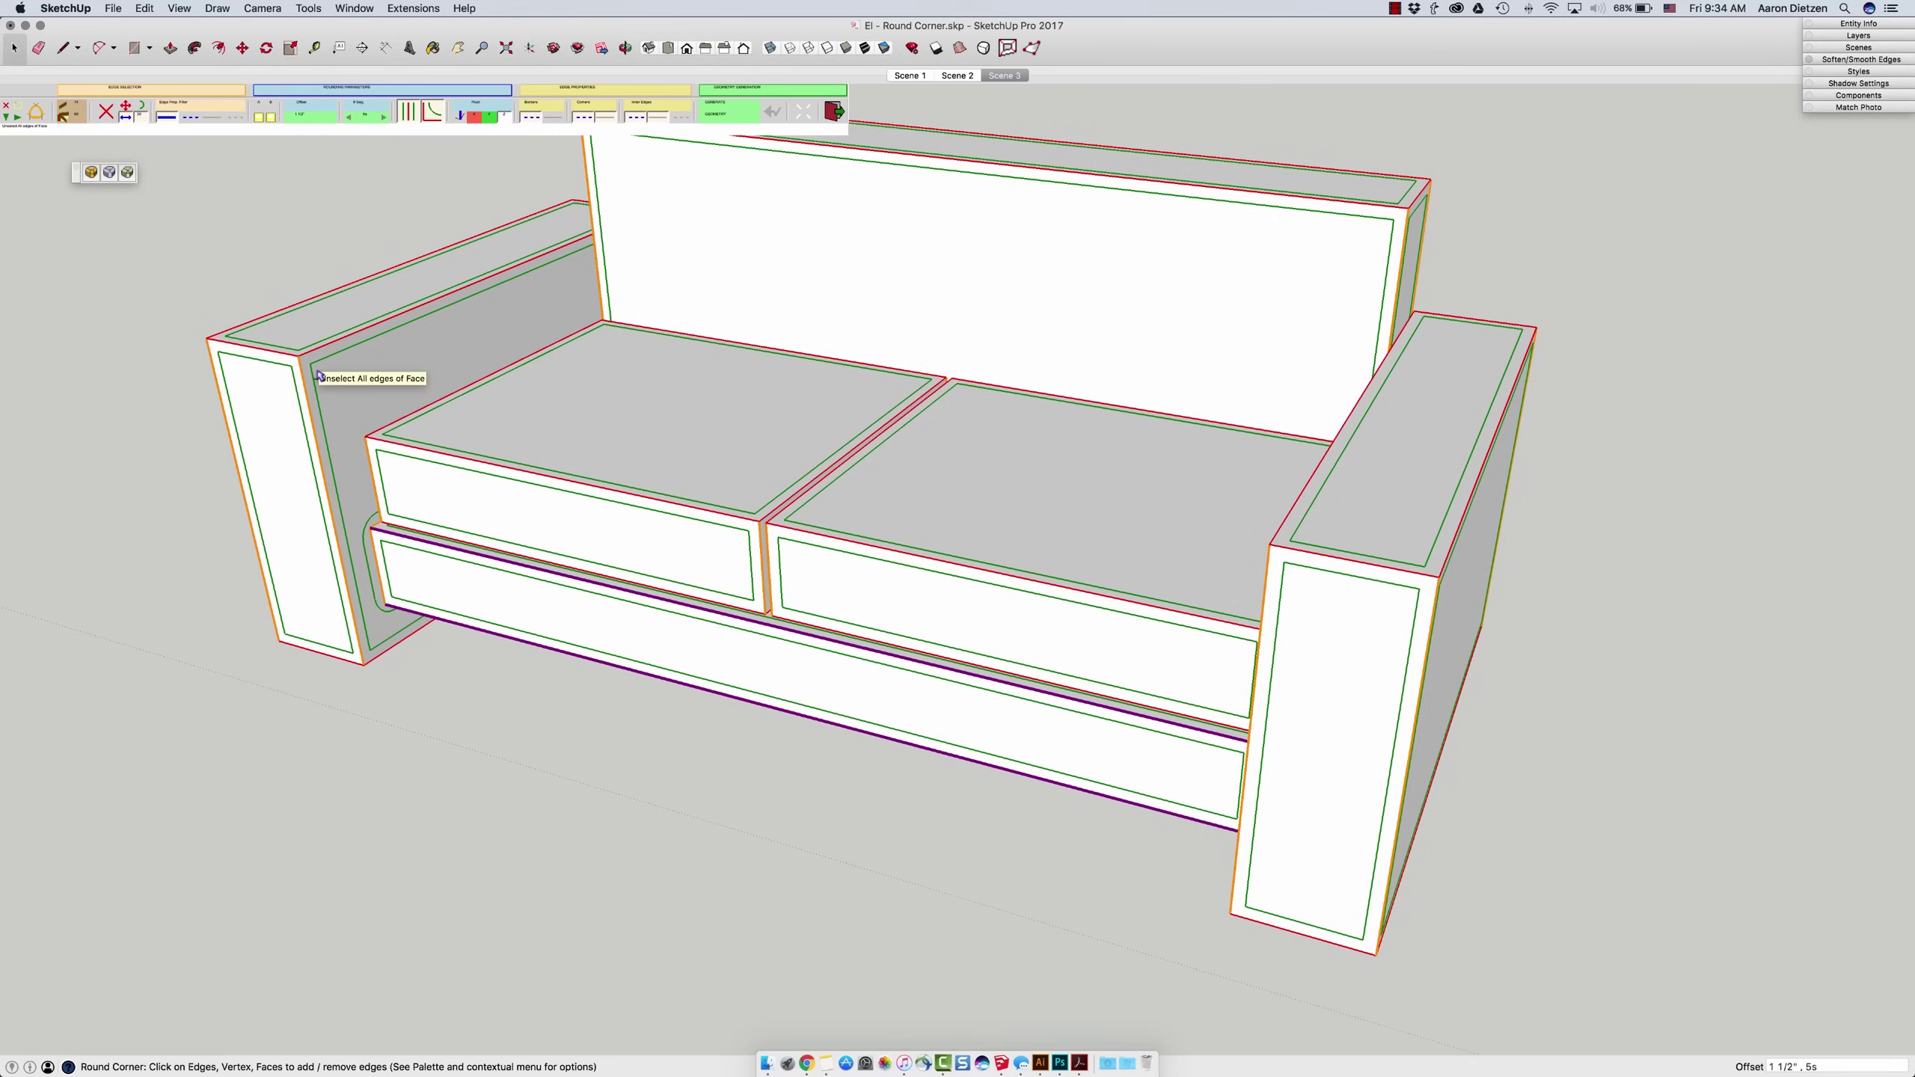
{"action": "left_click", "coordinate": [233, 269]}
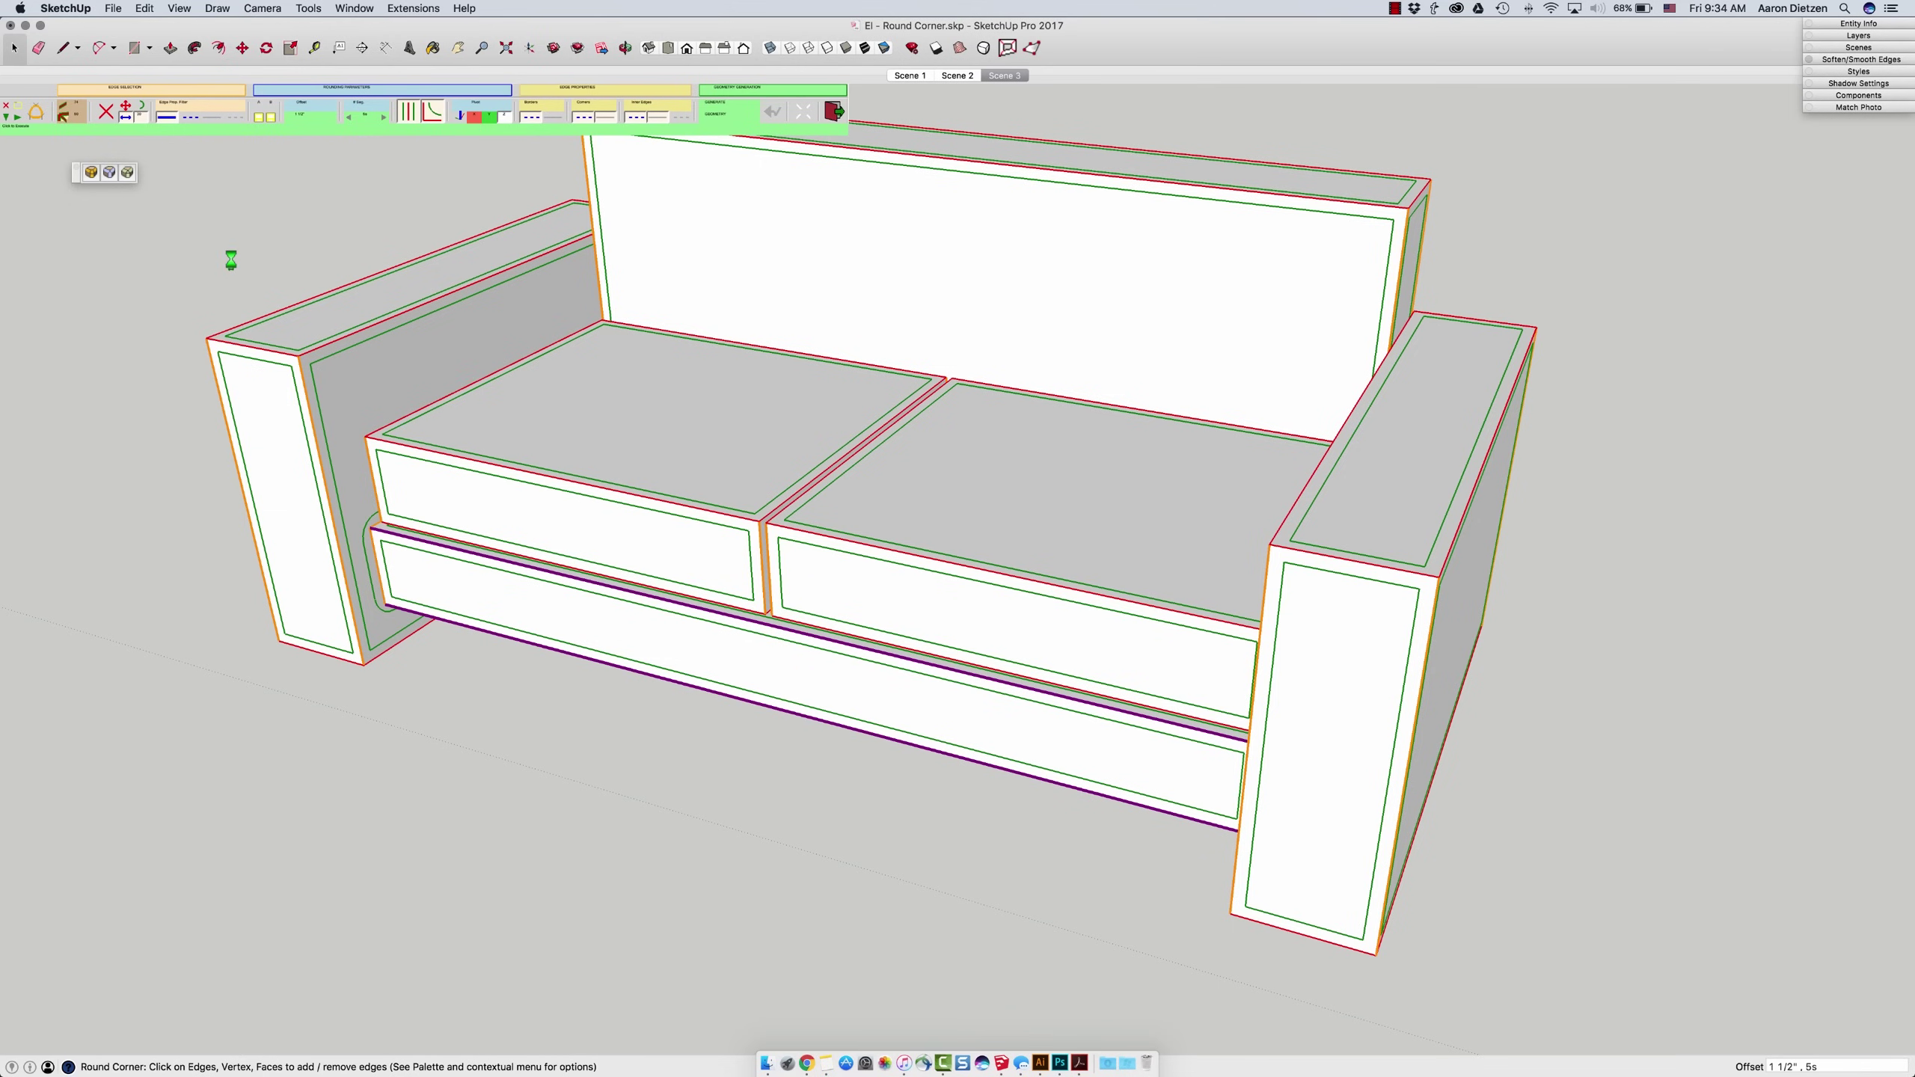
{"action": "left_click", "coordinate": [835, 113]}
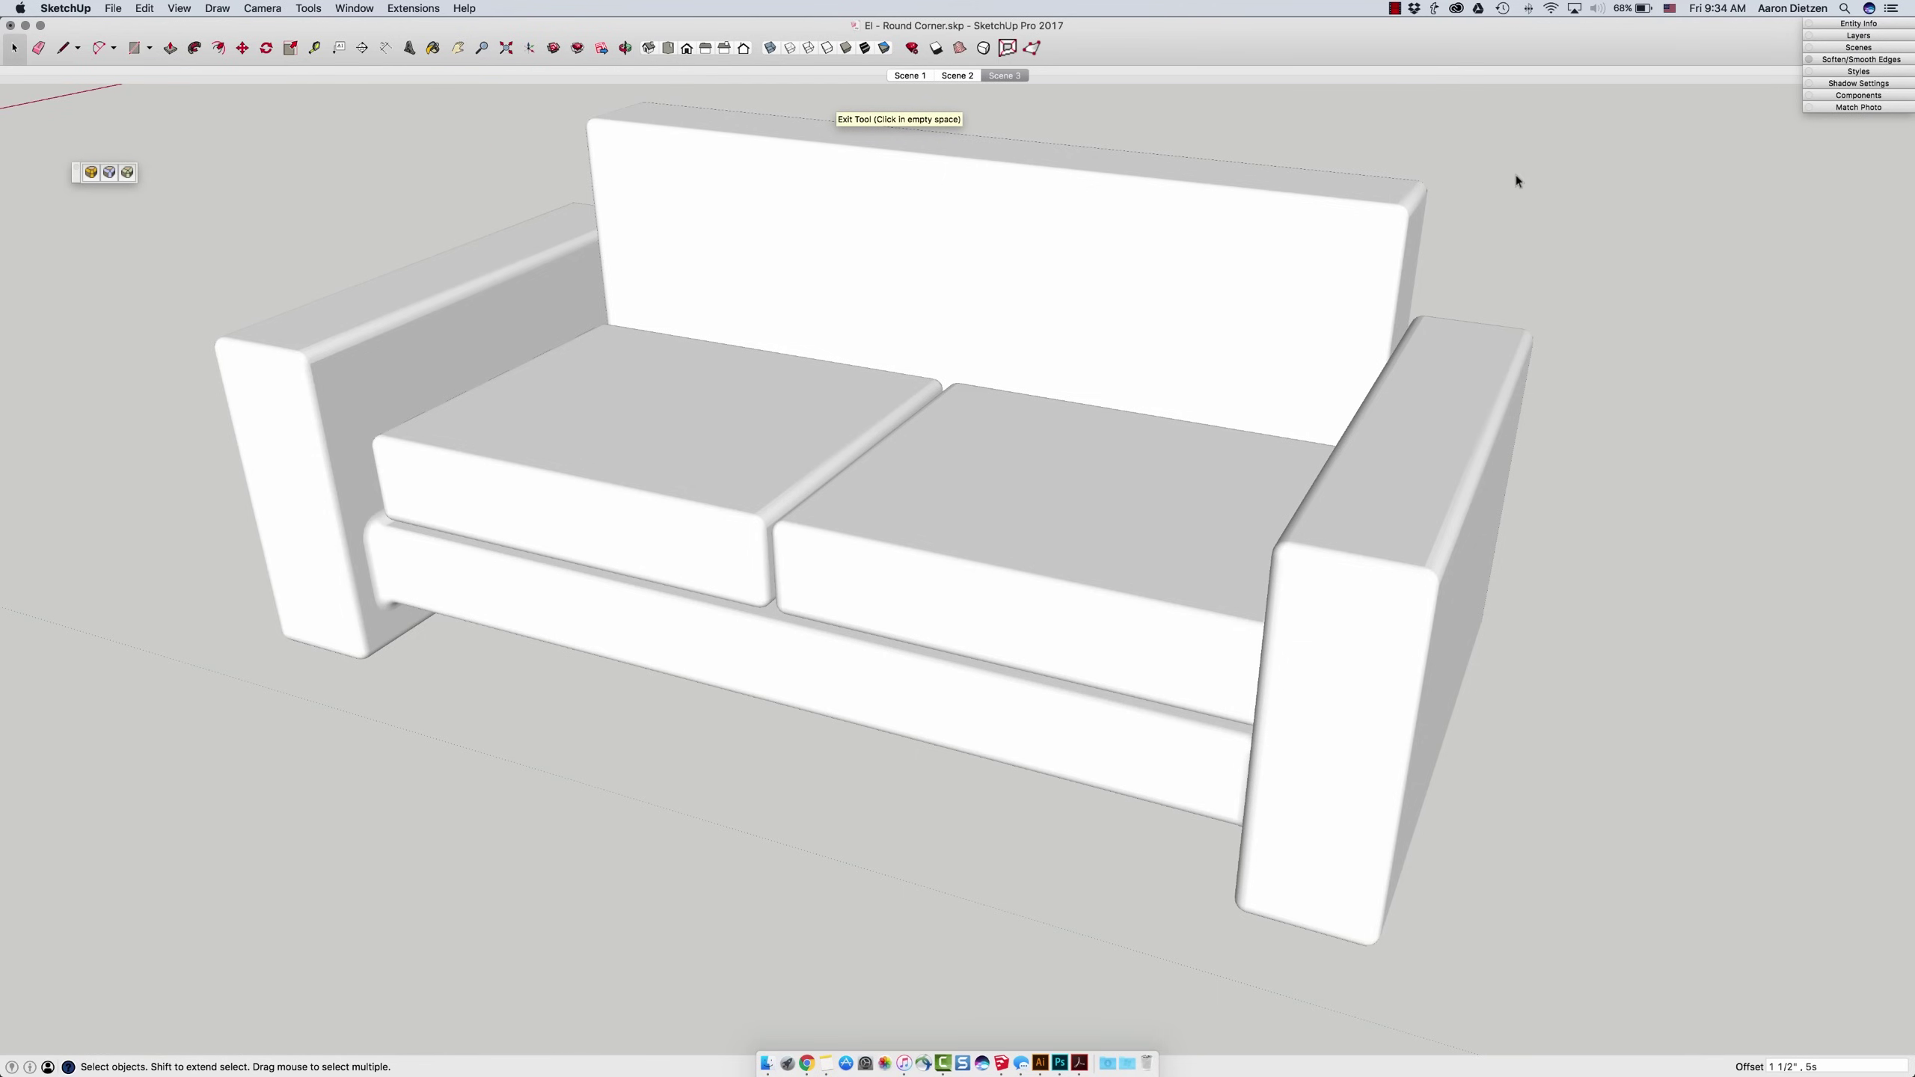